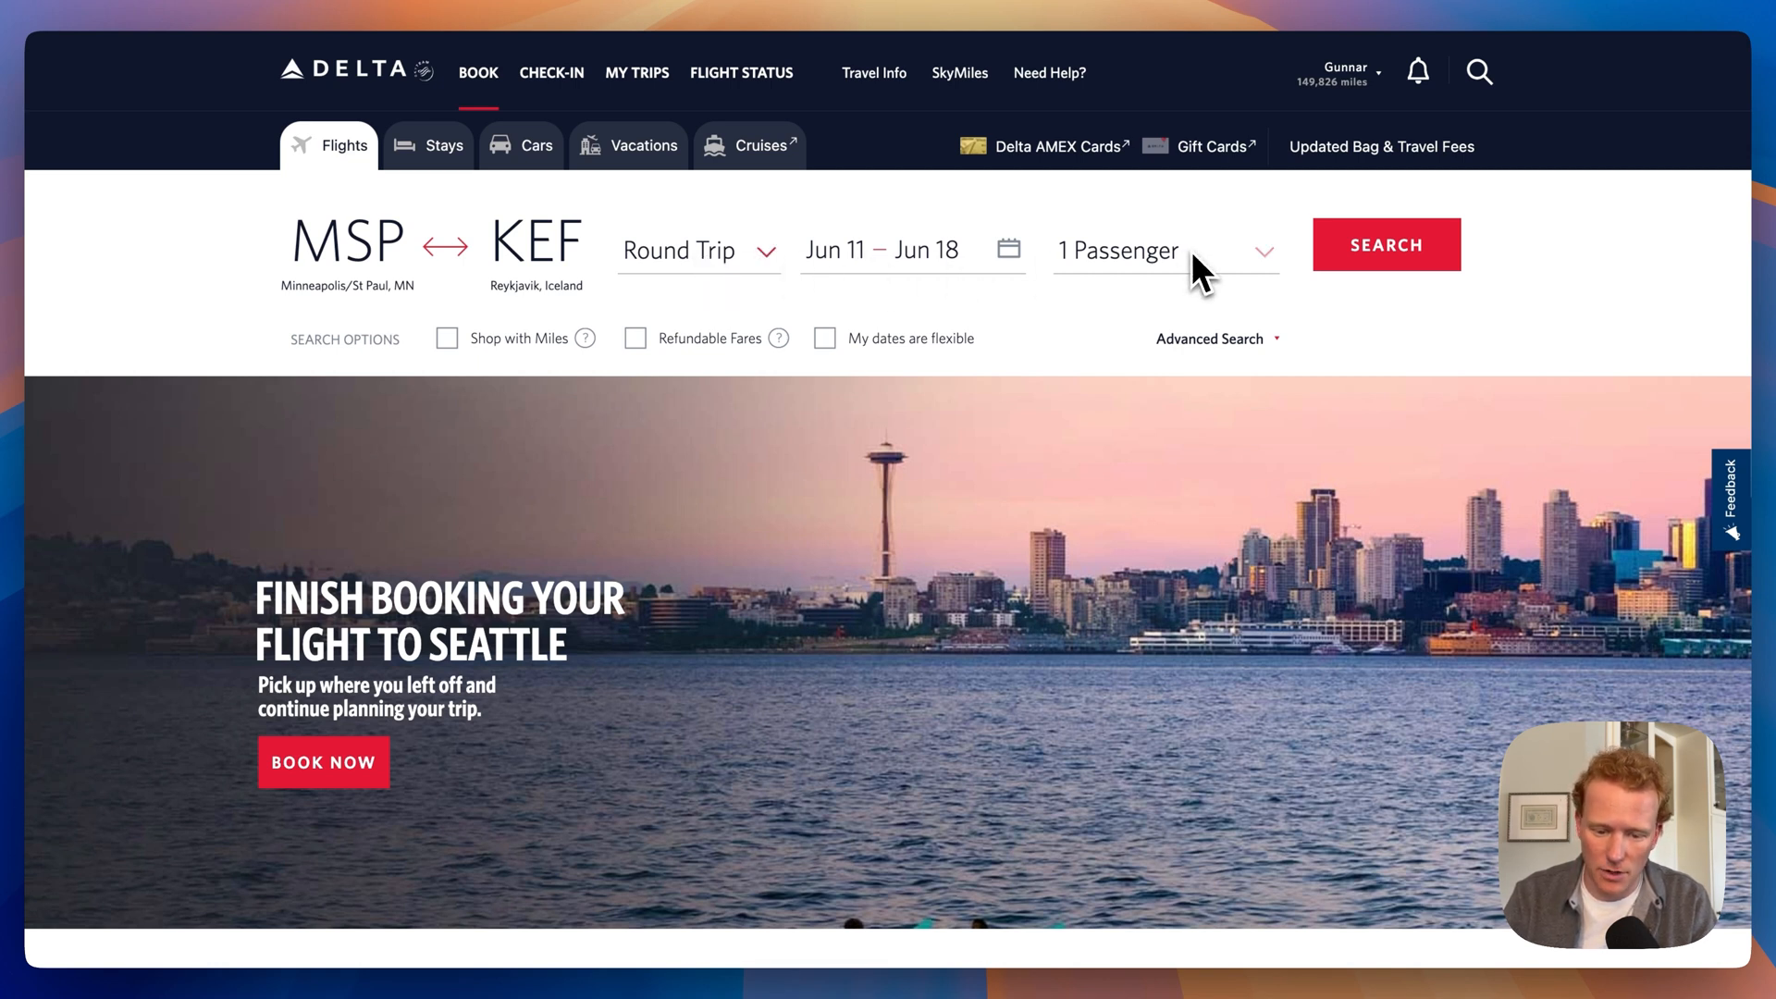
Search MSP–KEF round-trip flights for Jun 11–18 with miles, flexible dates and the Basic Economy fare type
click(448, 340)
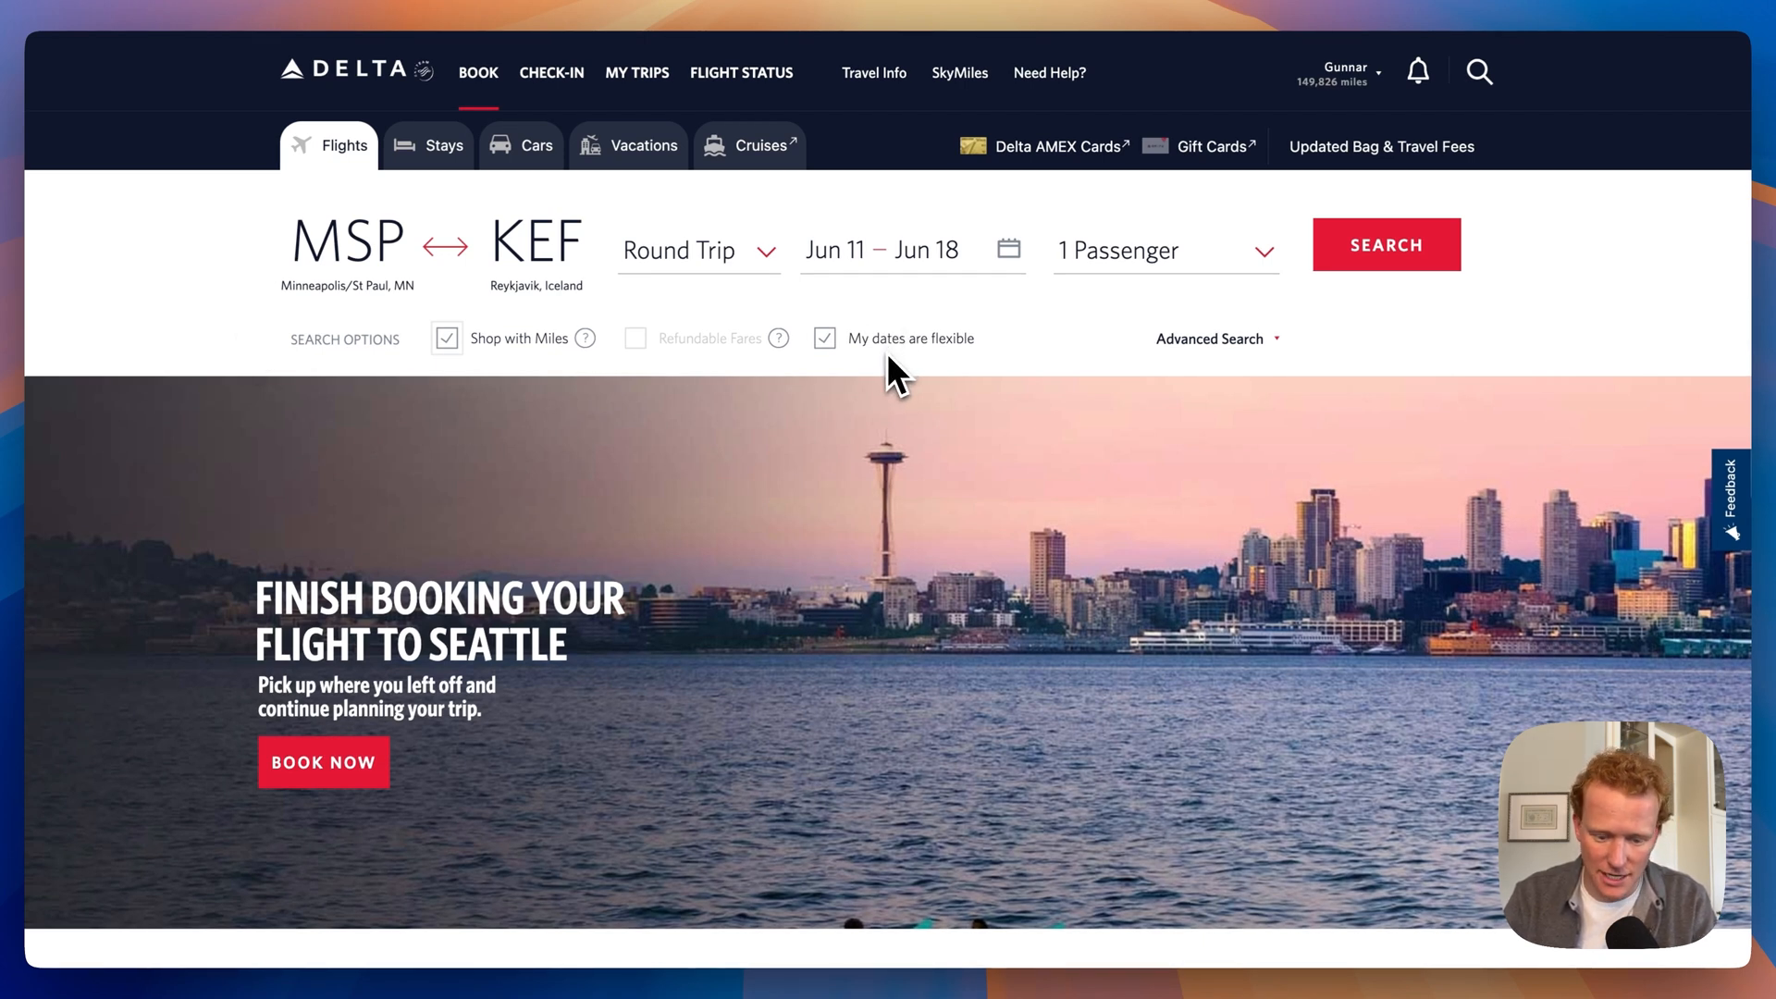
click(1214, 338)
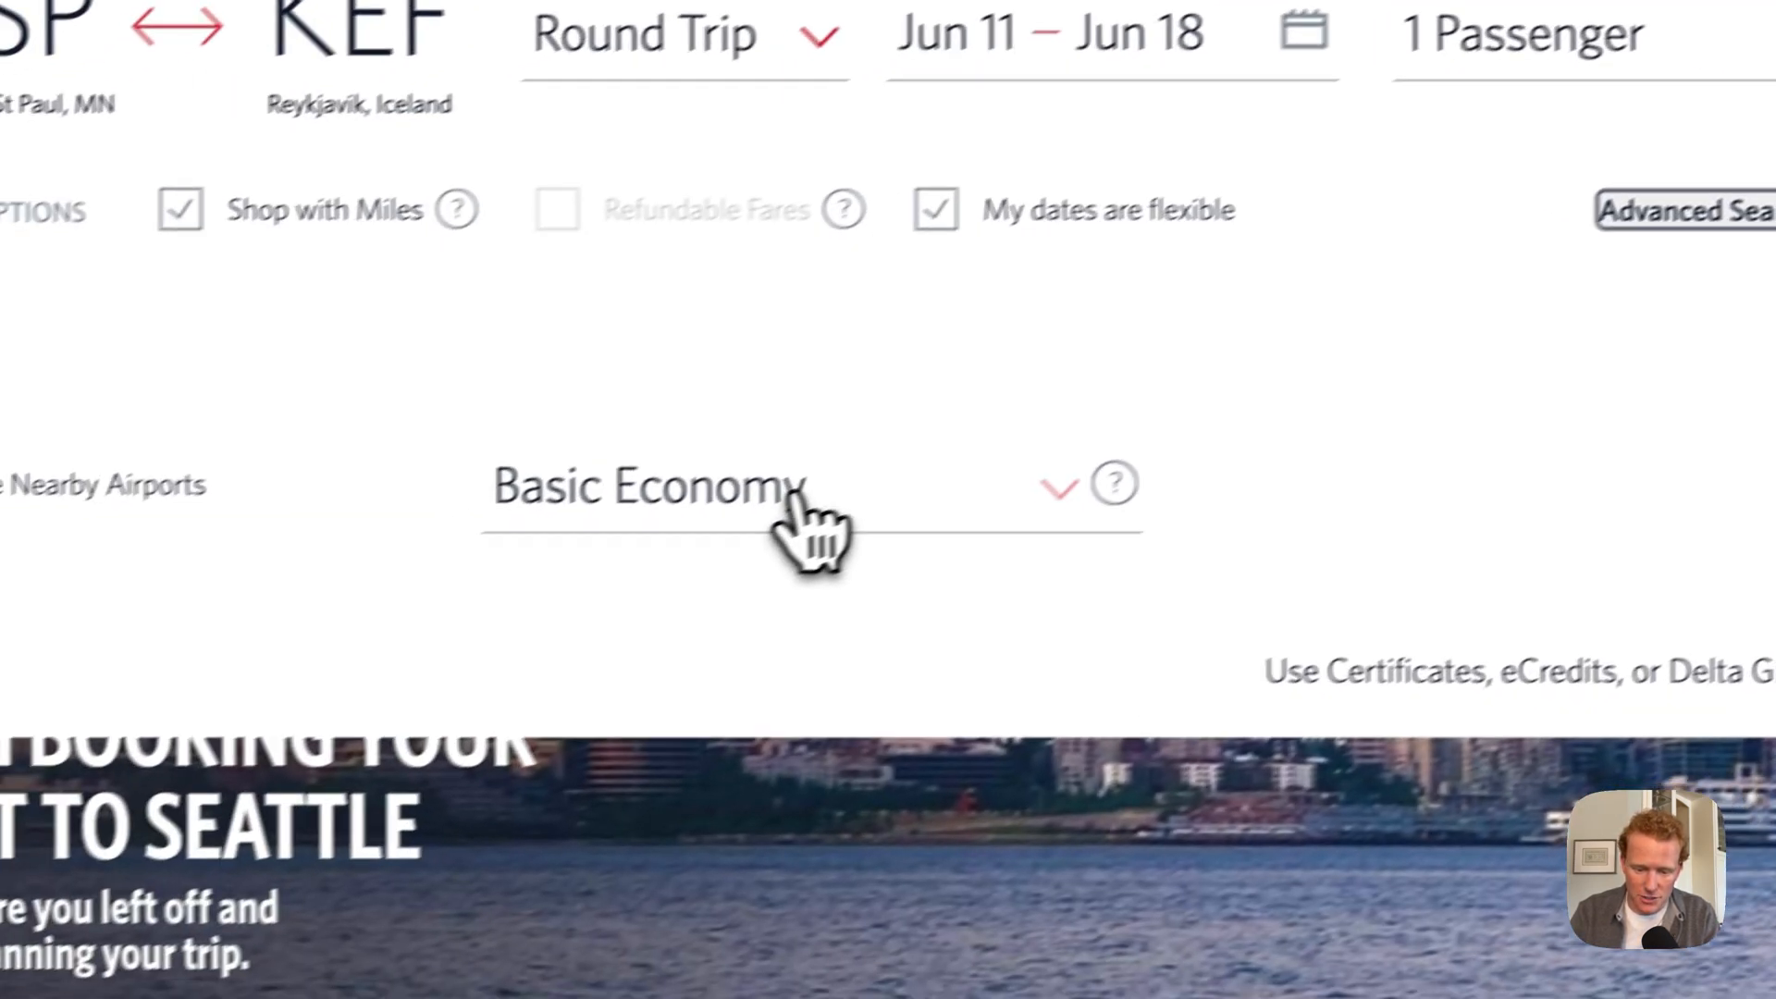
click(793, 491)
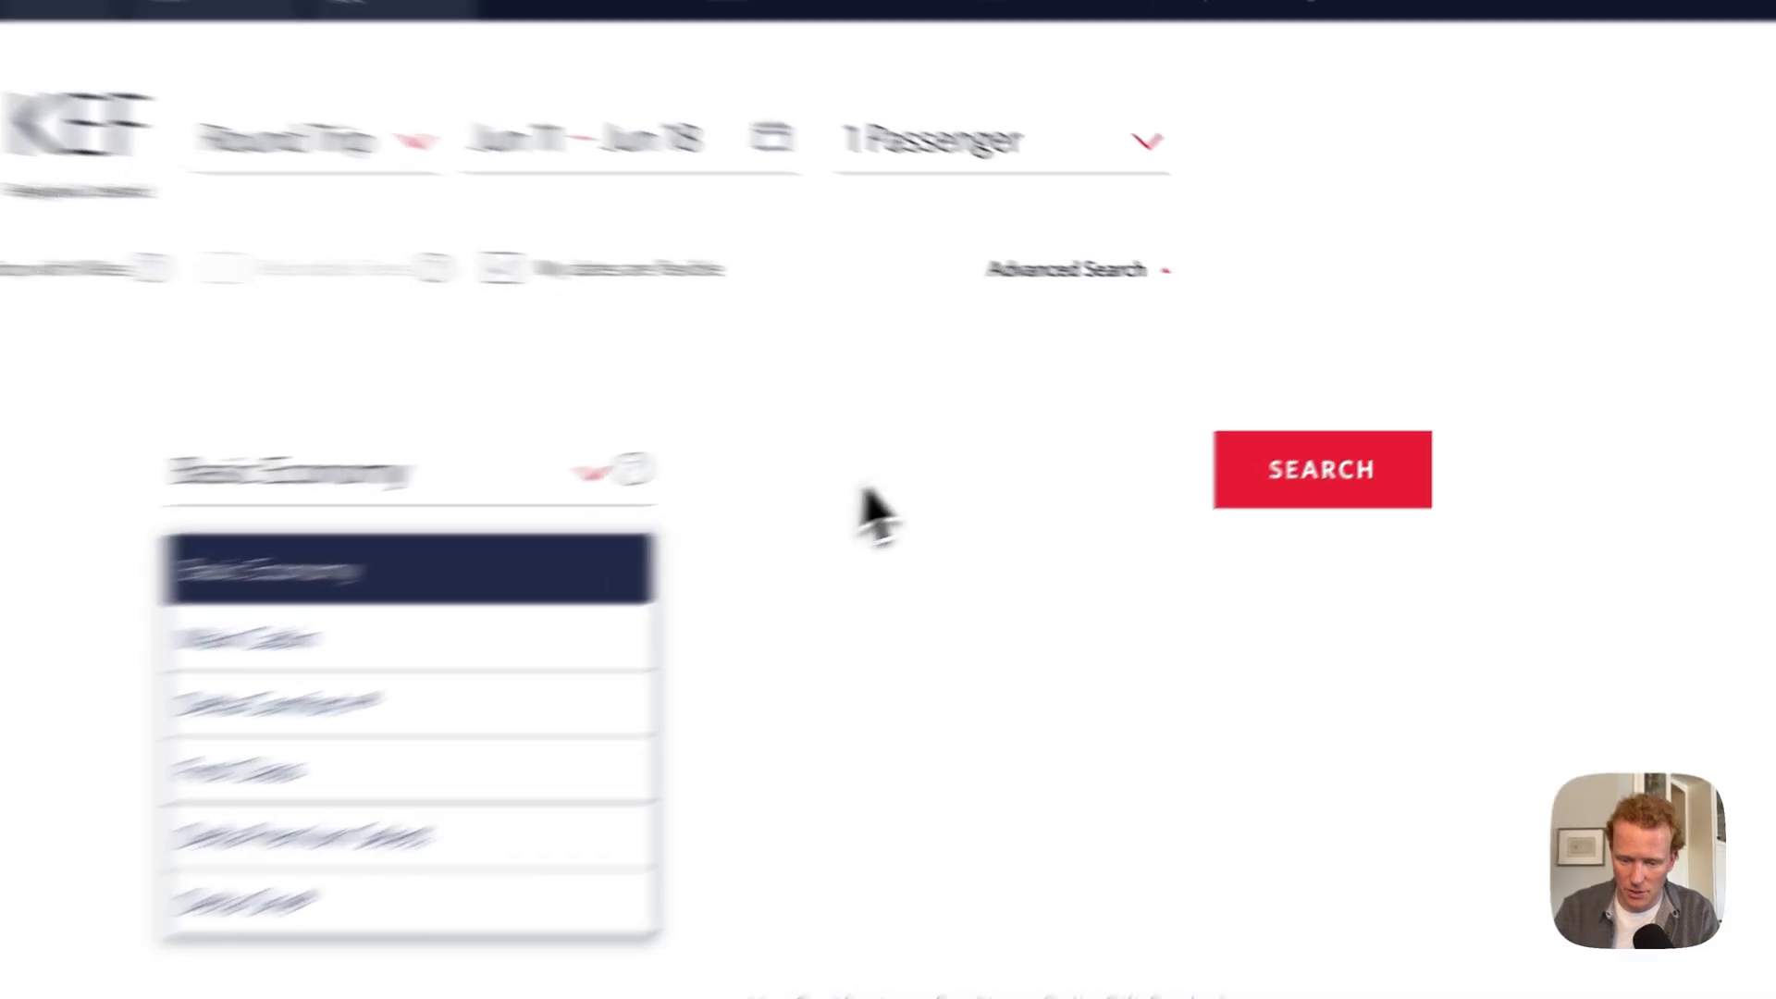
click(1152, 399)
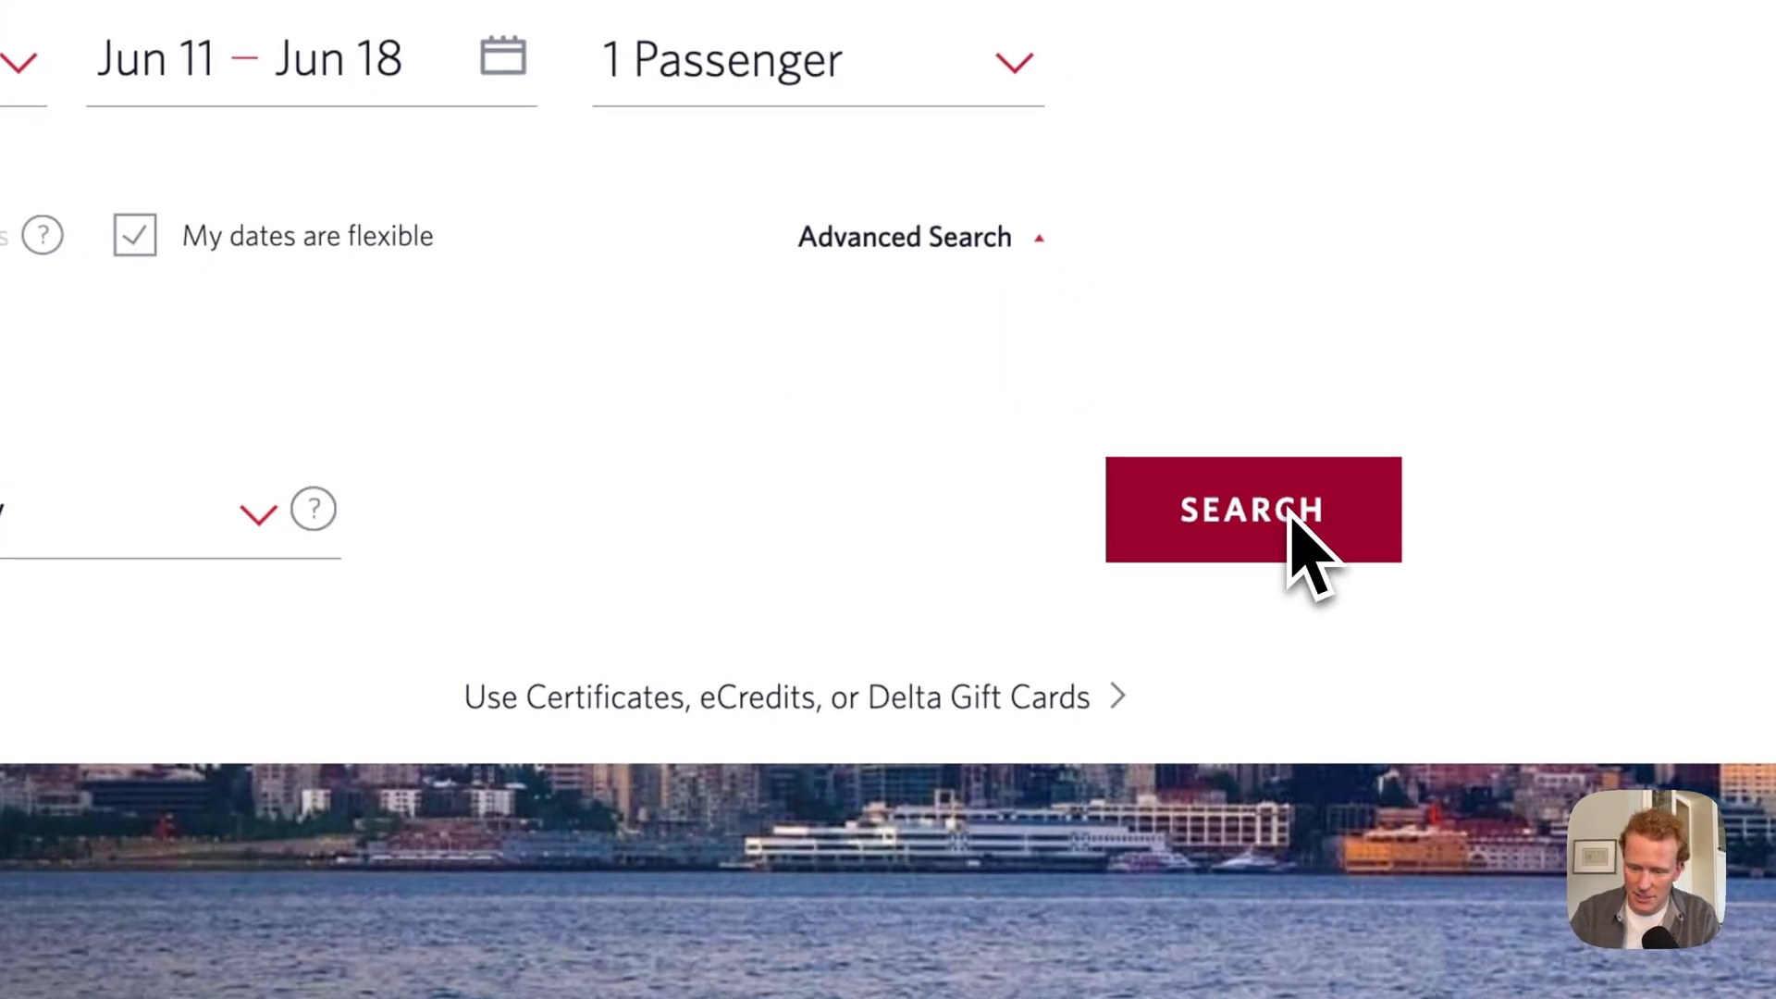
click(1295, 536)
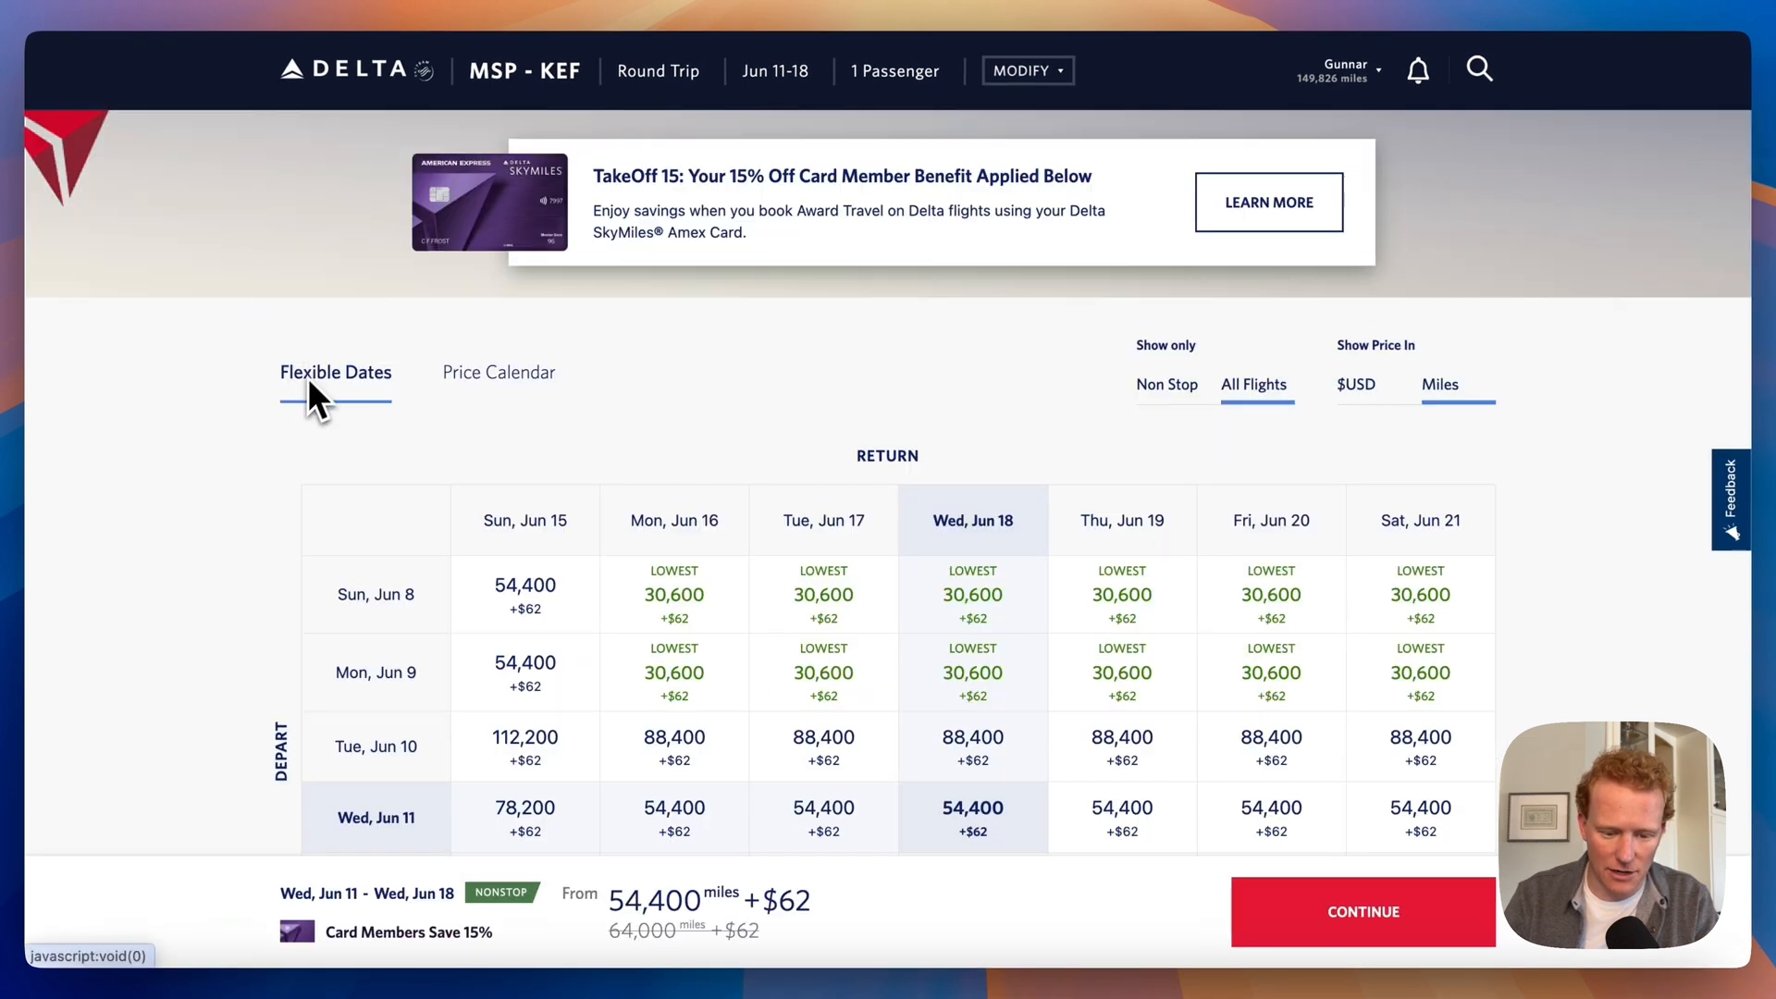
Select the fare departing Thu, Jun 12 and returning Thu, Jun 19 in the flexible dates grid
scroll(244, 570, down, 5)
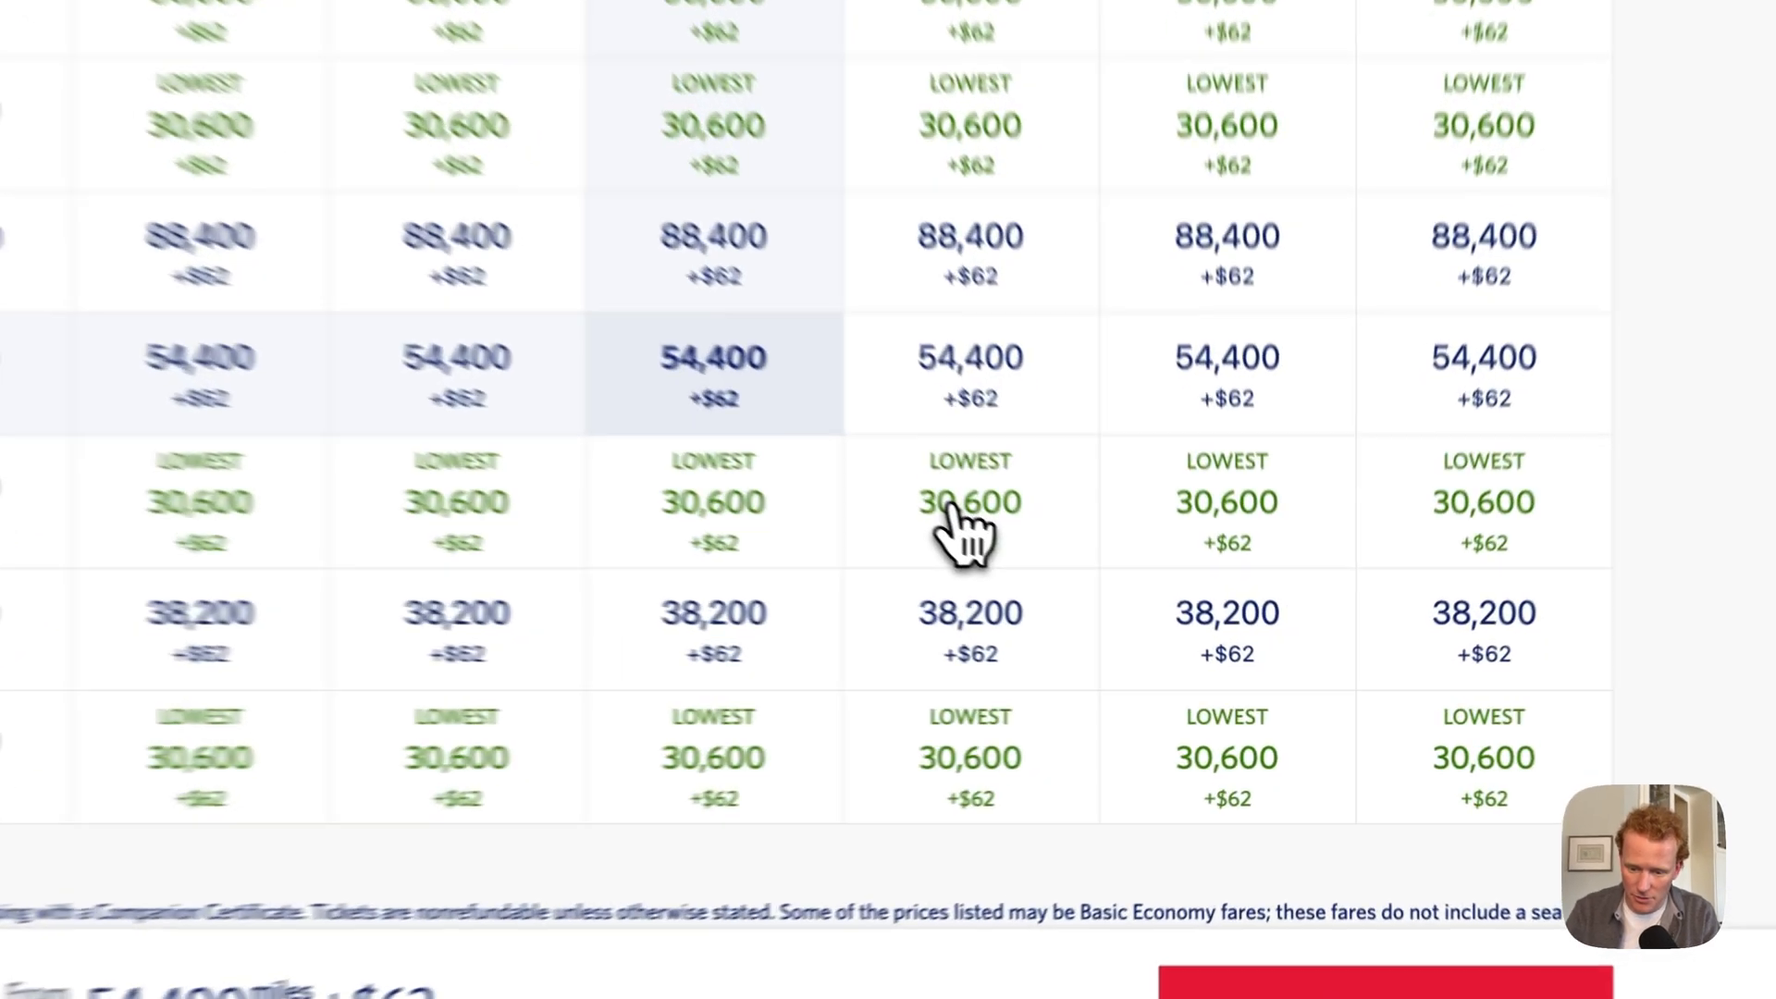
click(962, 613)
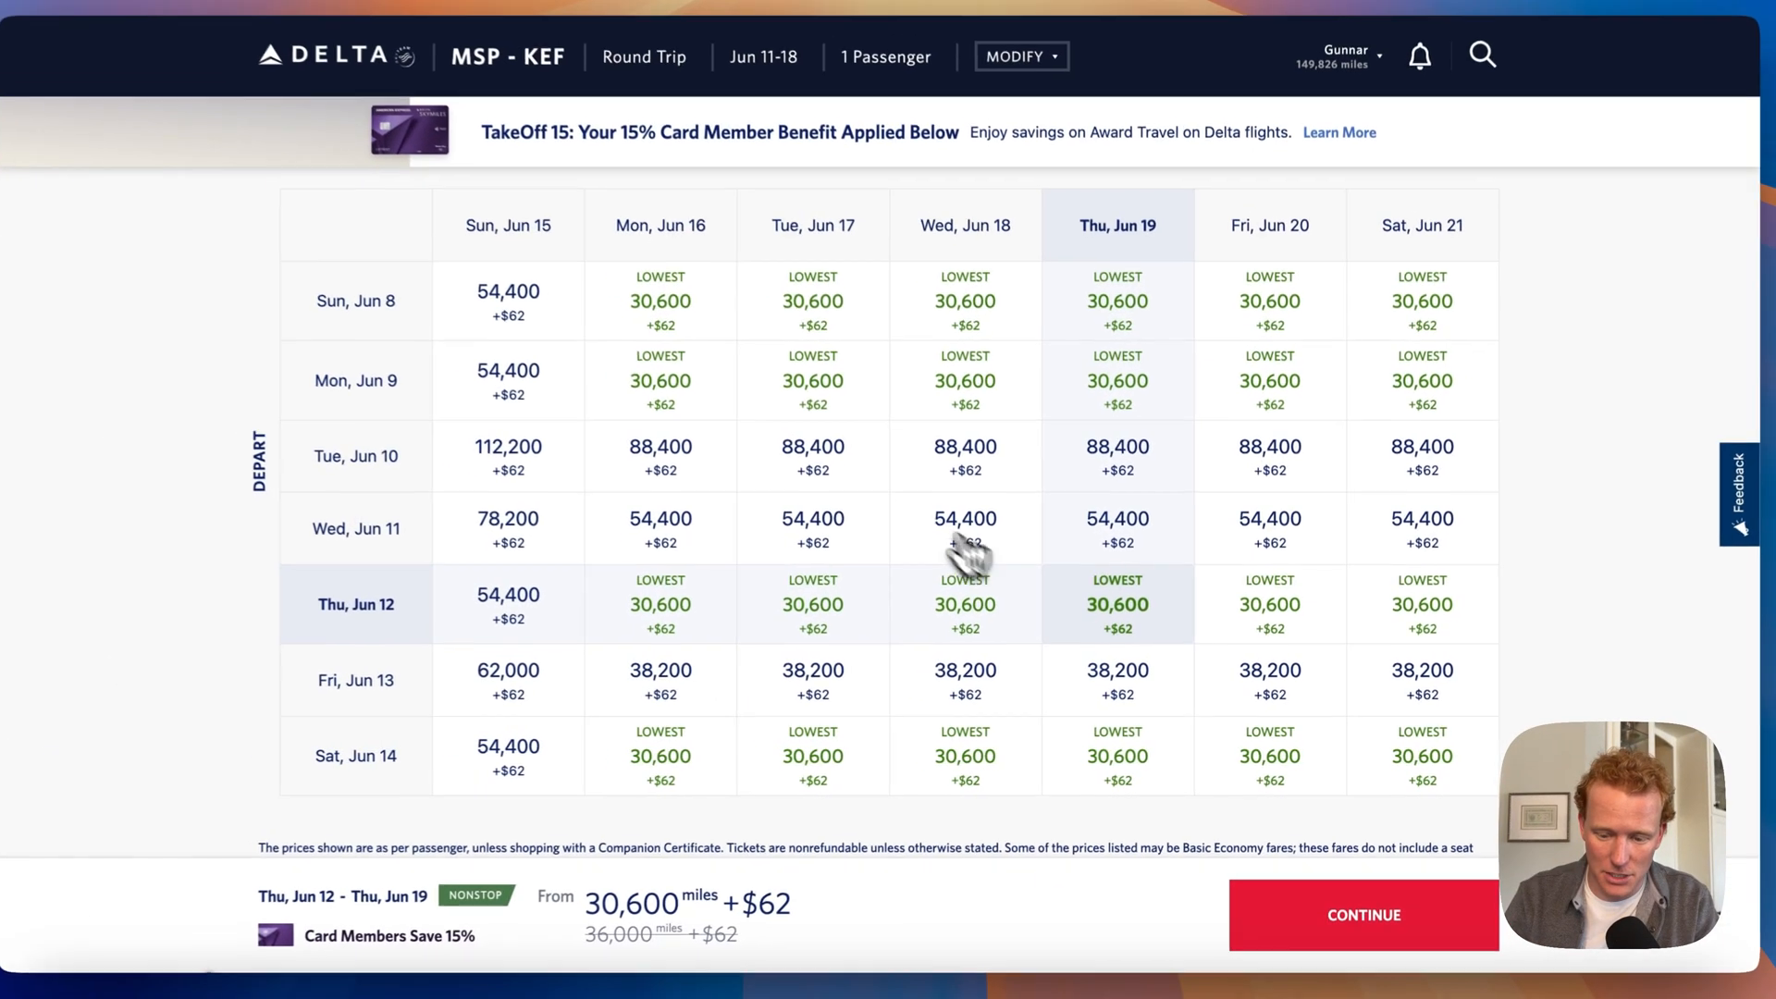
Switch to the price calendar and choose the 8-day trip departing June 14 and returning June 21
scroll(916, 528, up, 5)
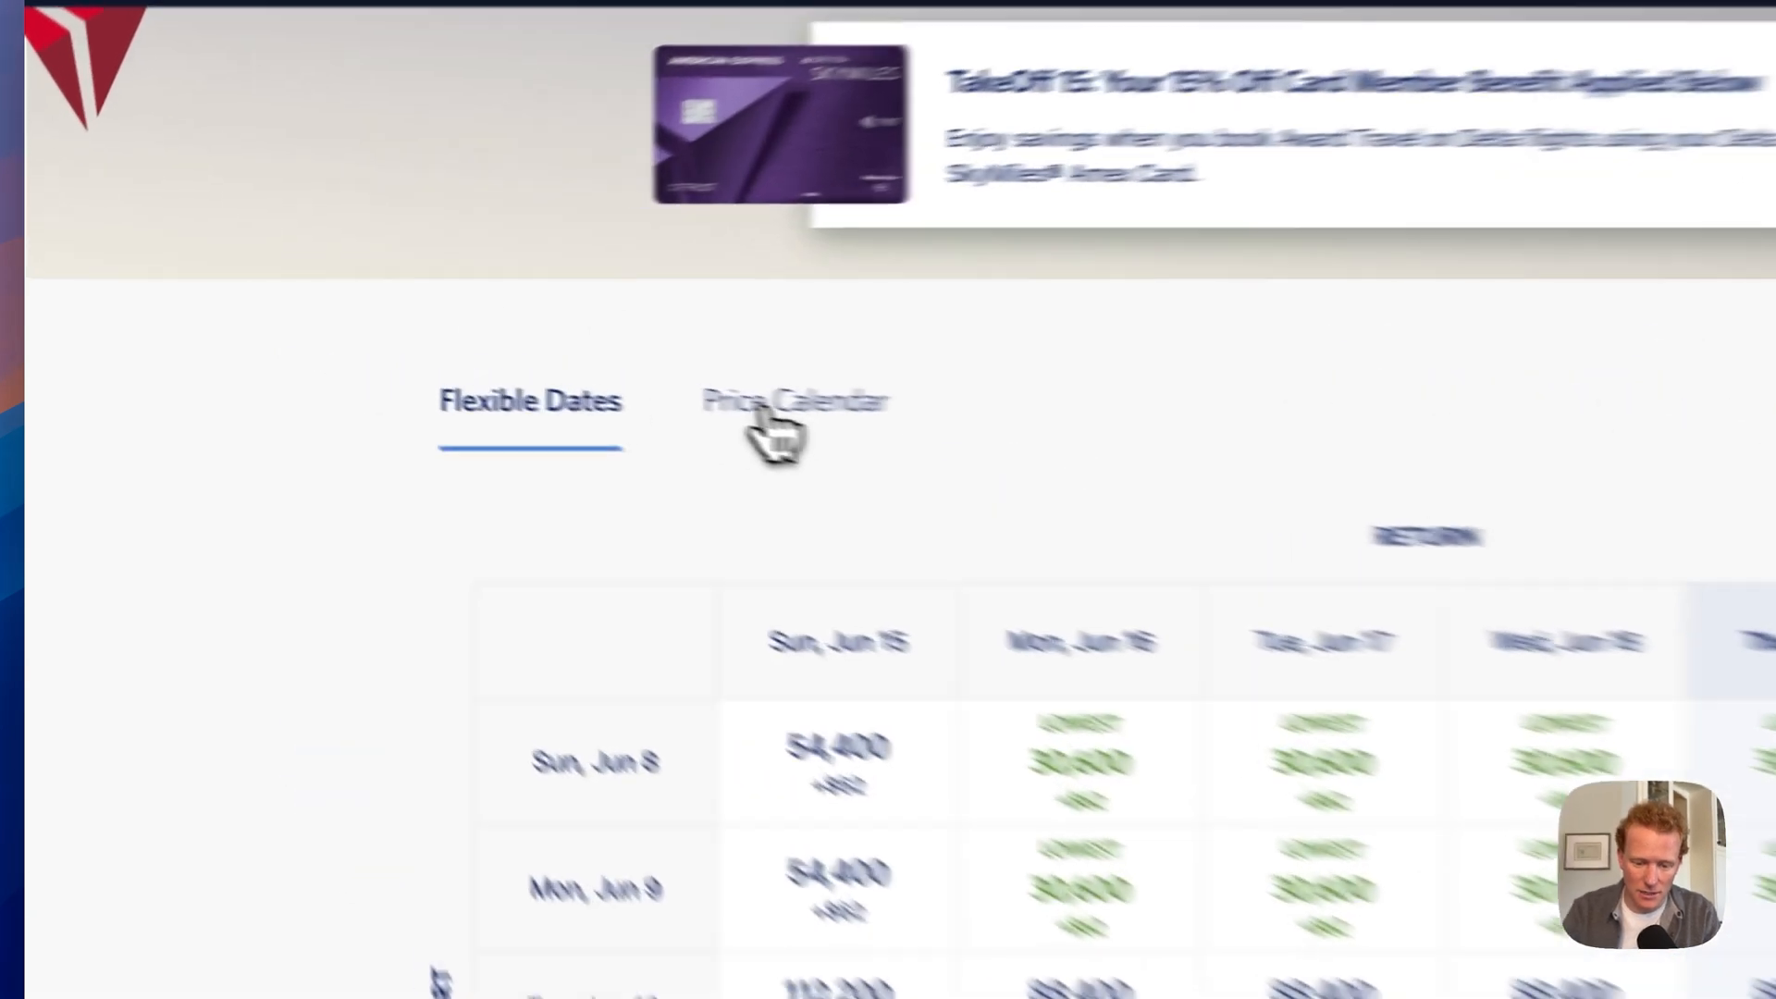
click(488, 368)
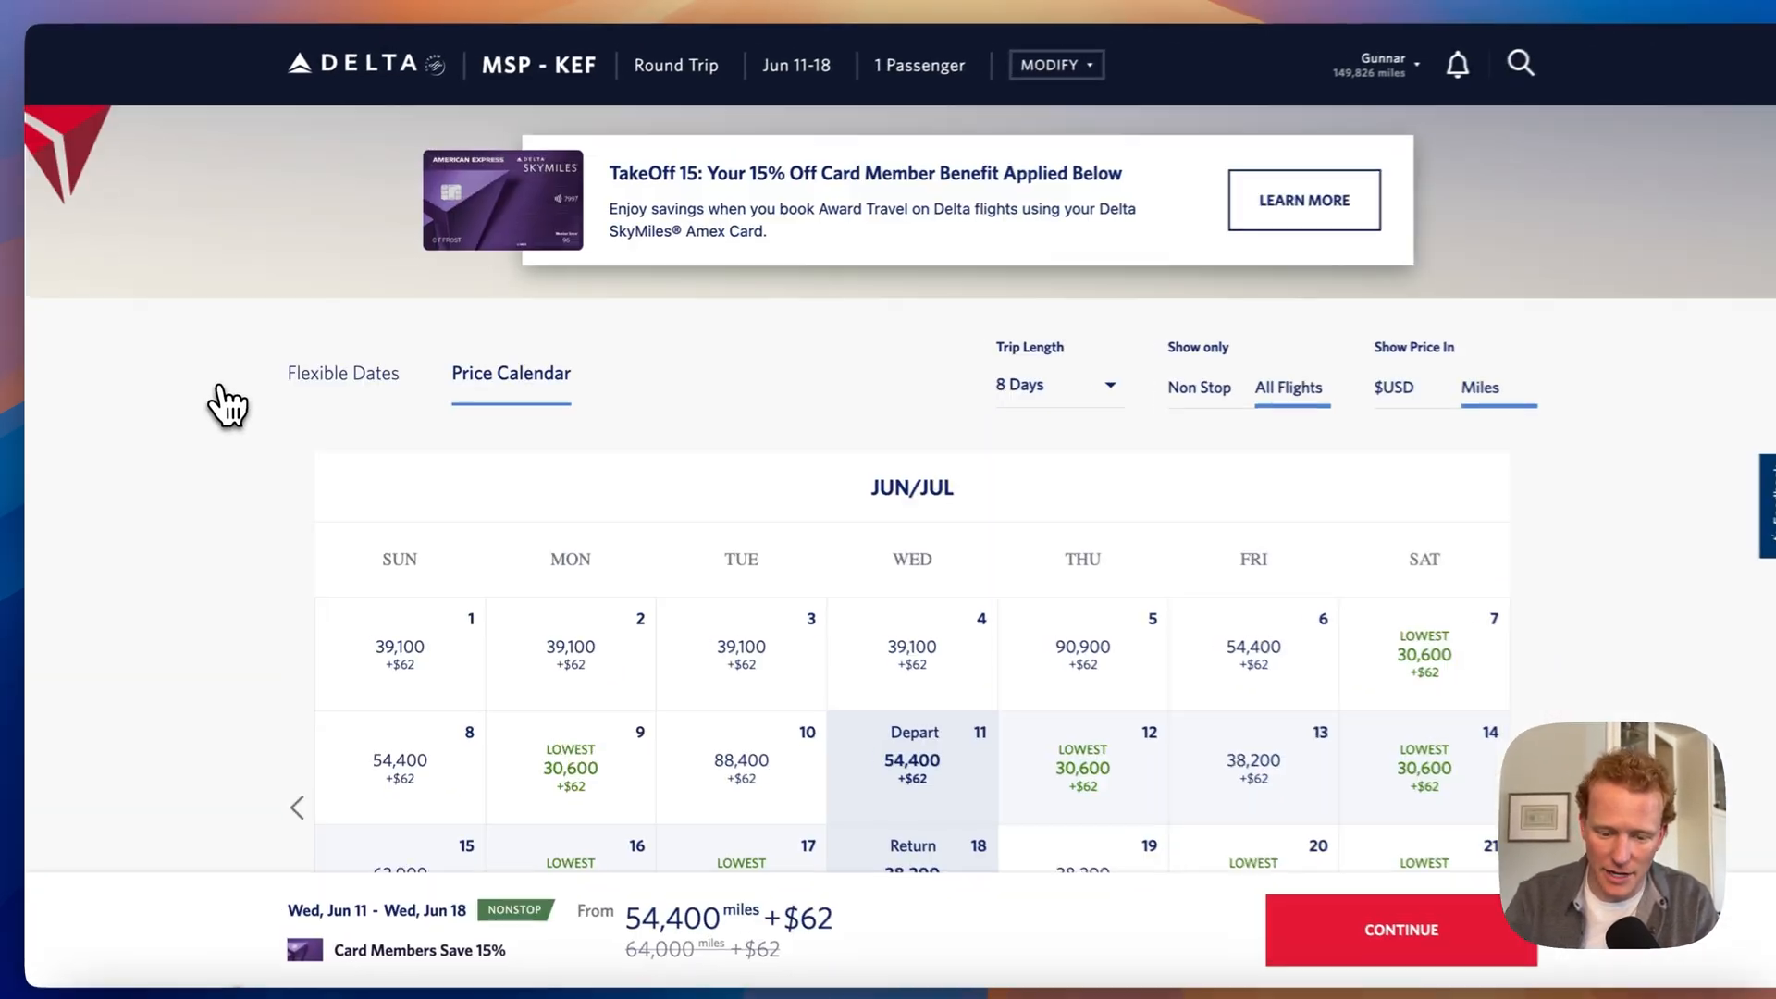
scroll(227, 404, down, 5)
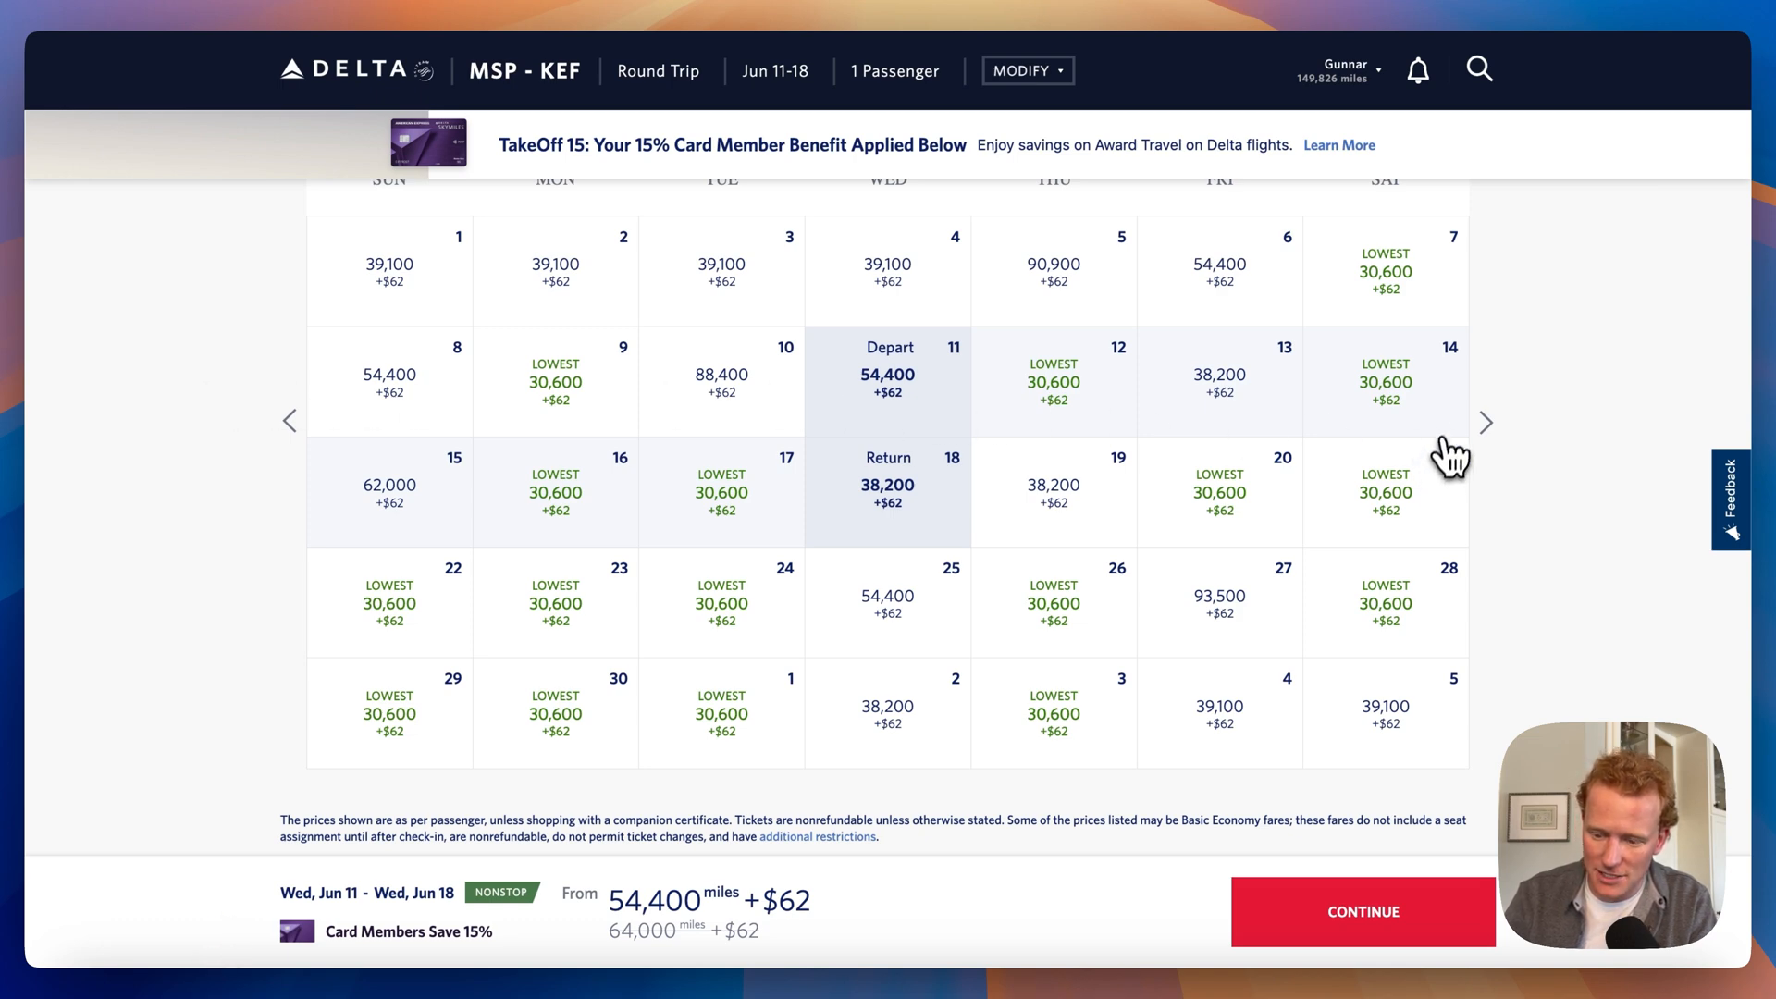
click(1401, 397)
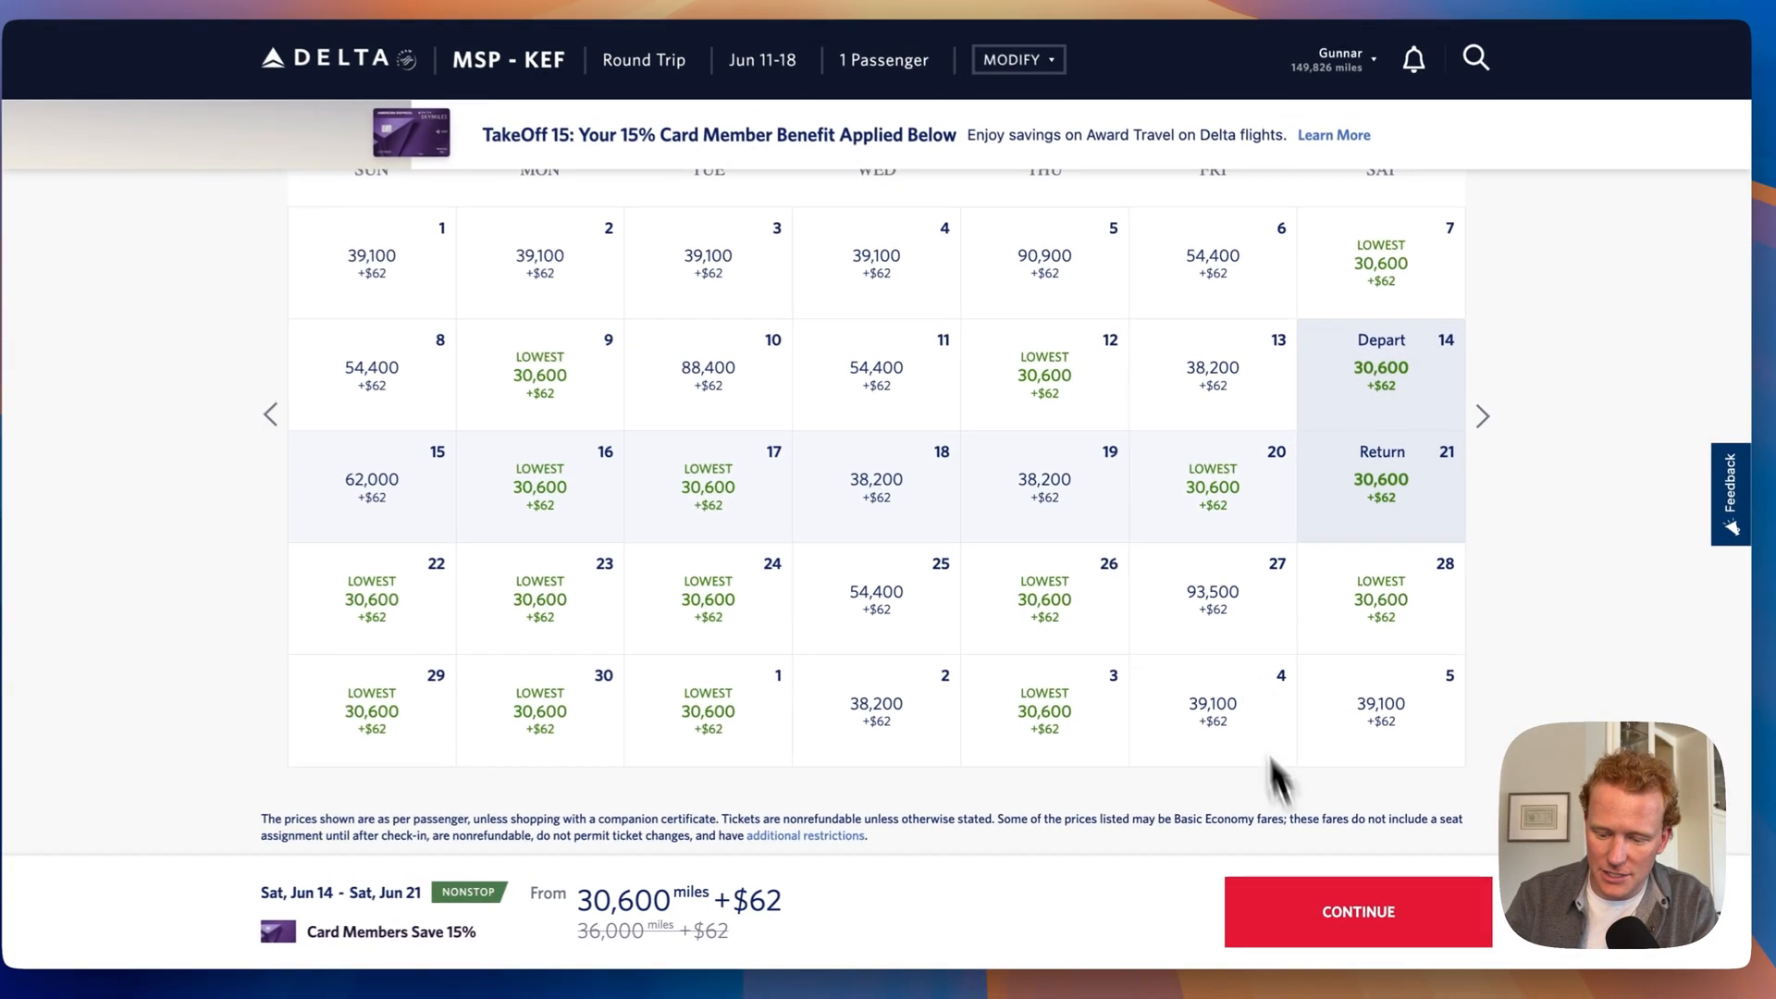
Limit the price calendar to nonstop flights and continue to the outbound flights for June 14–21
scroll(1197, 453, up, 4)
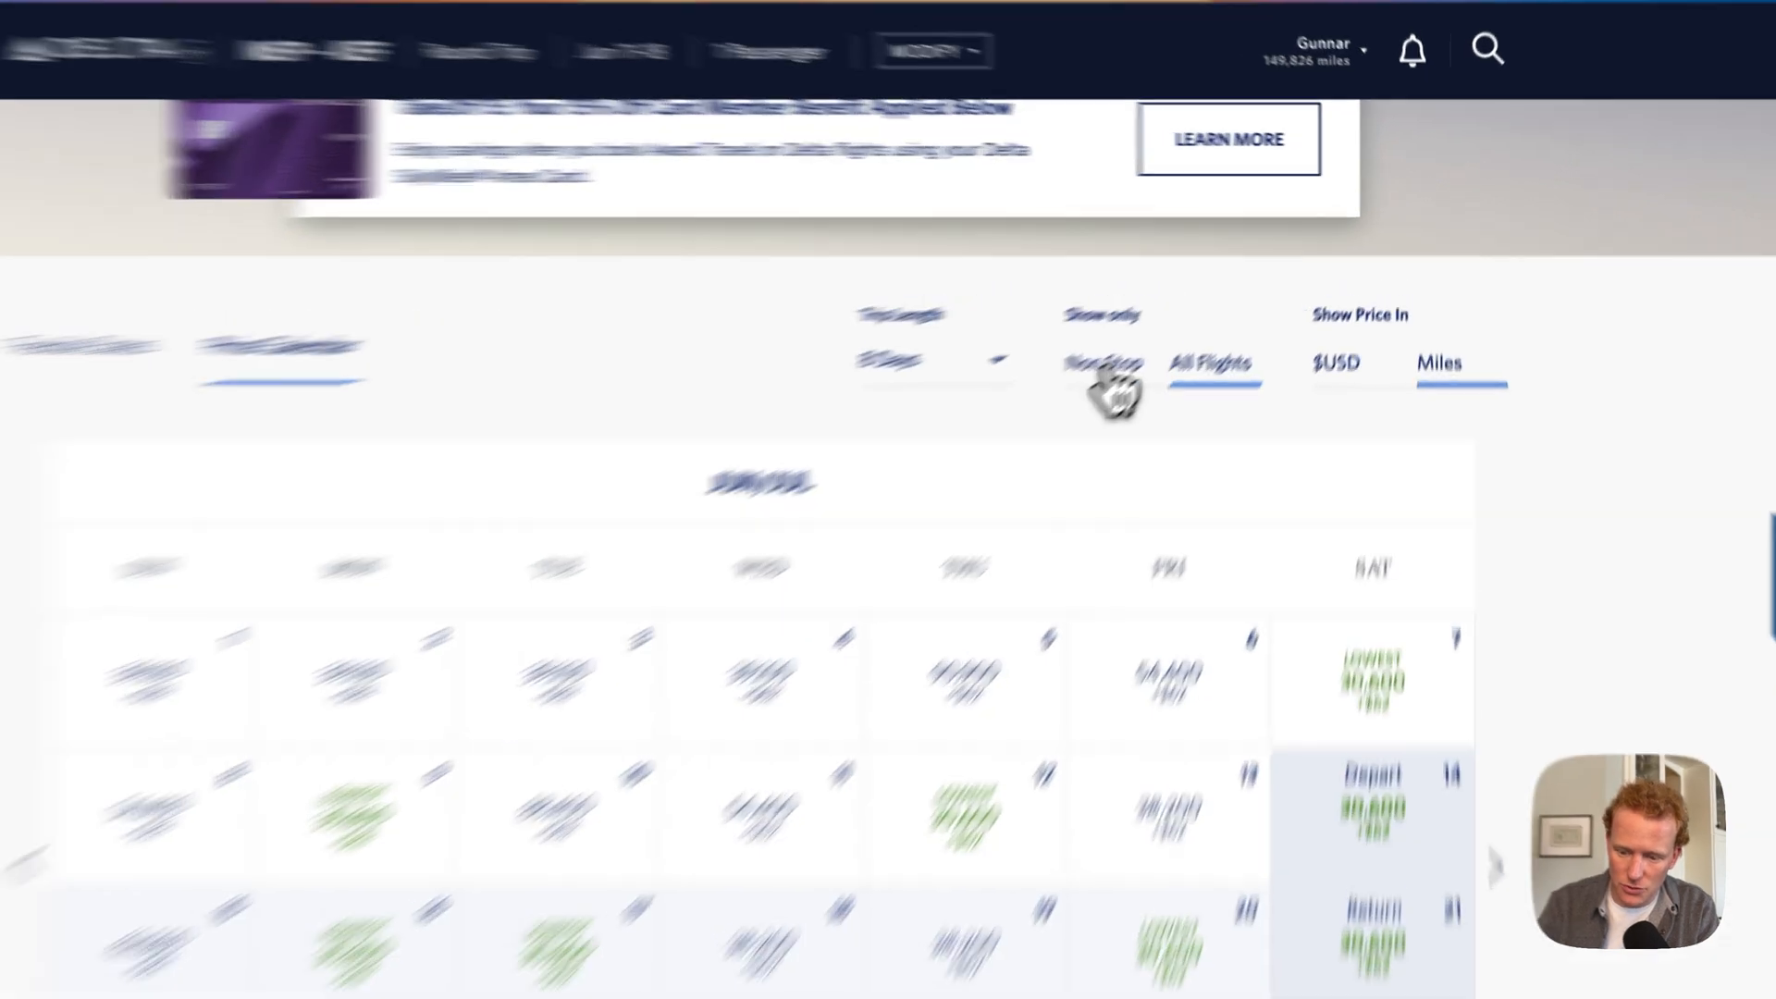
click(1106, 366)
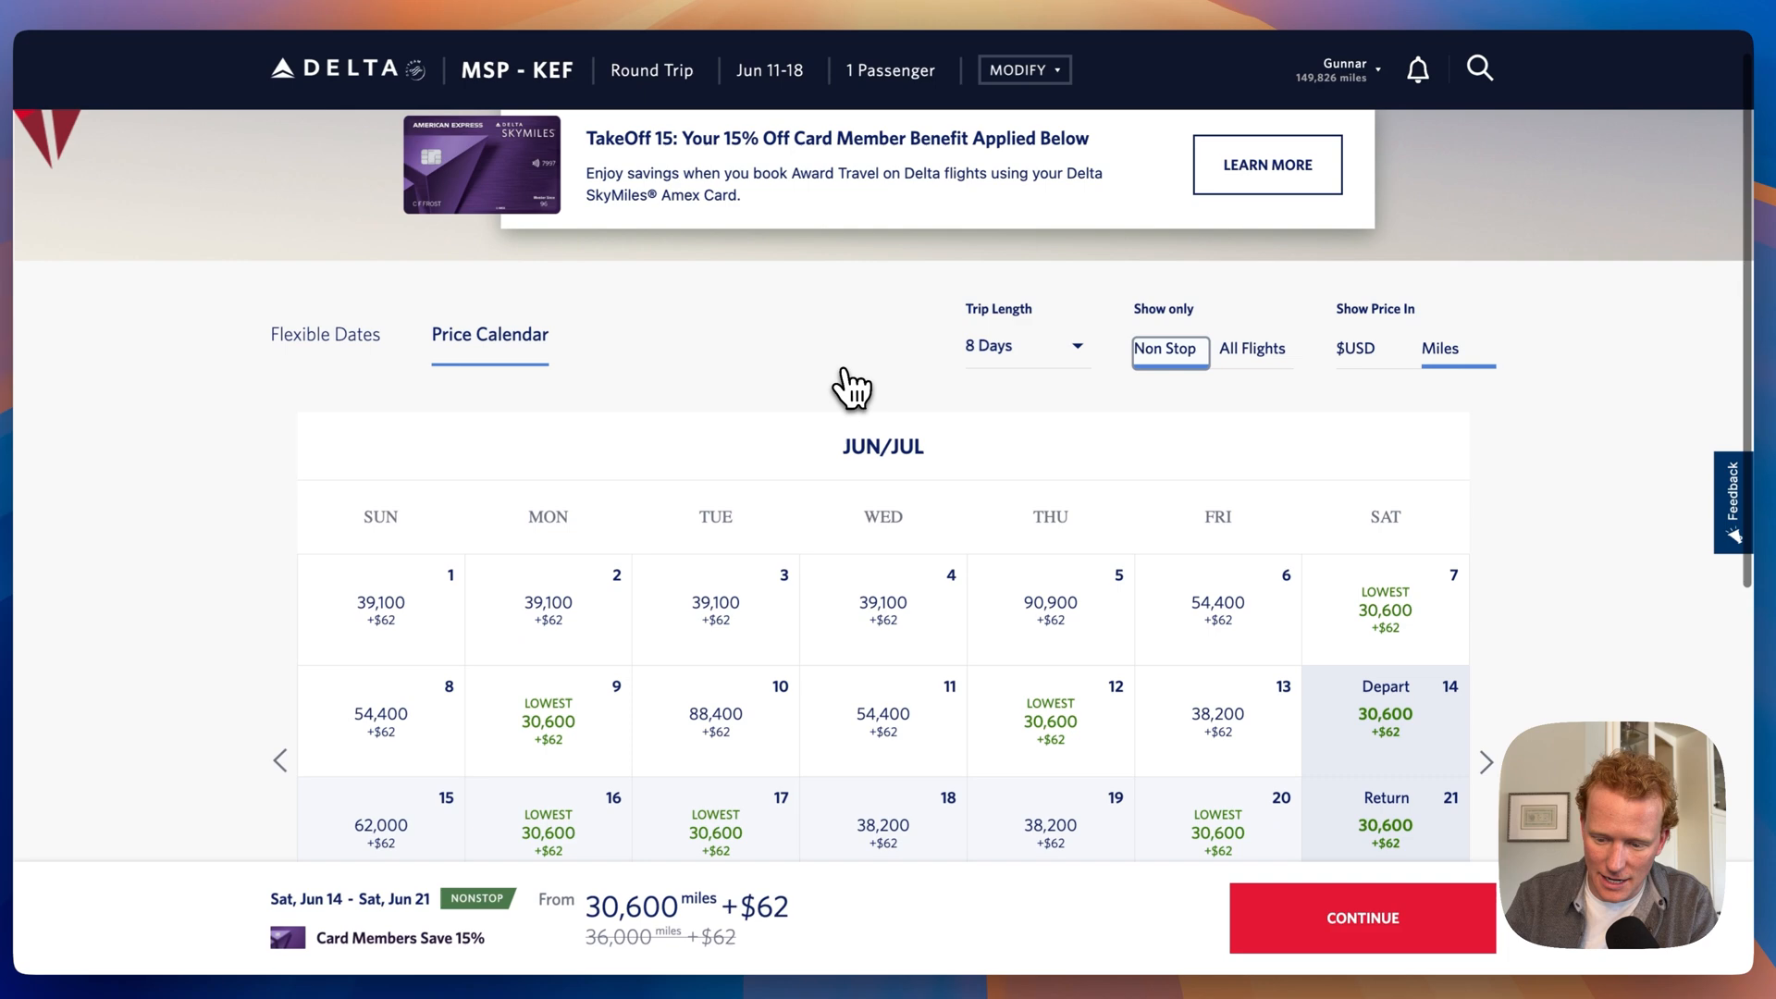
scroll(851, 387, down, 3)
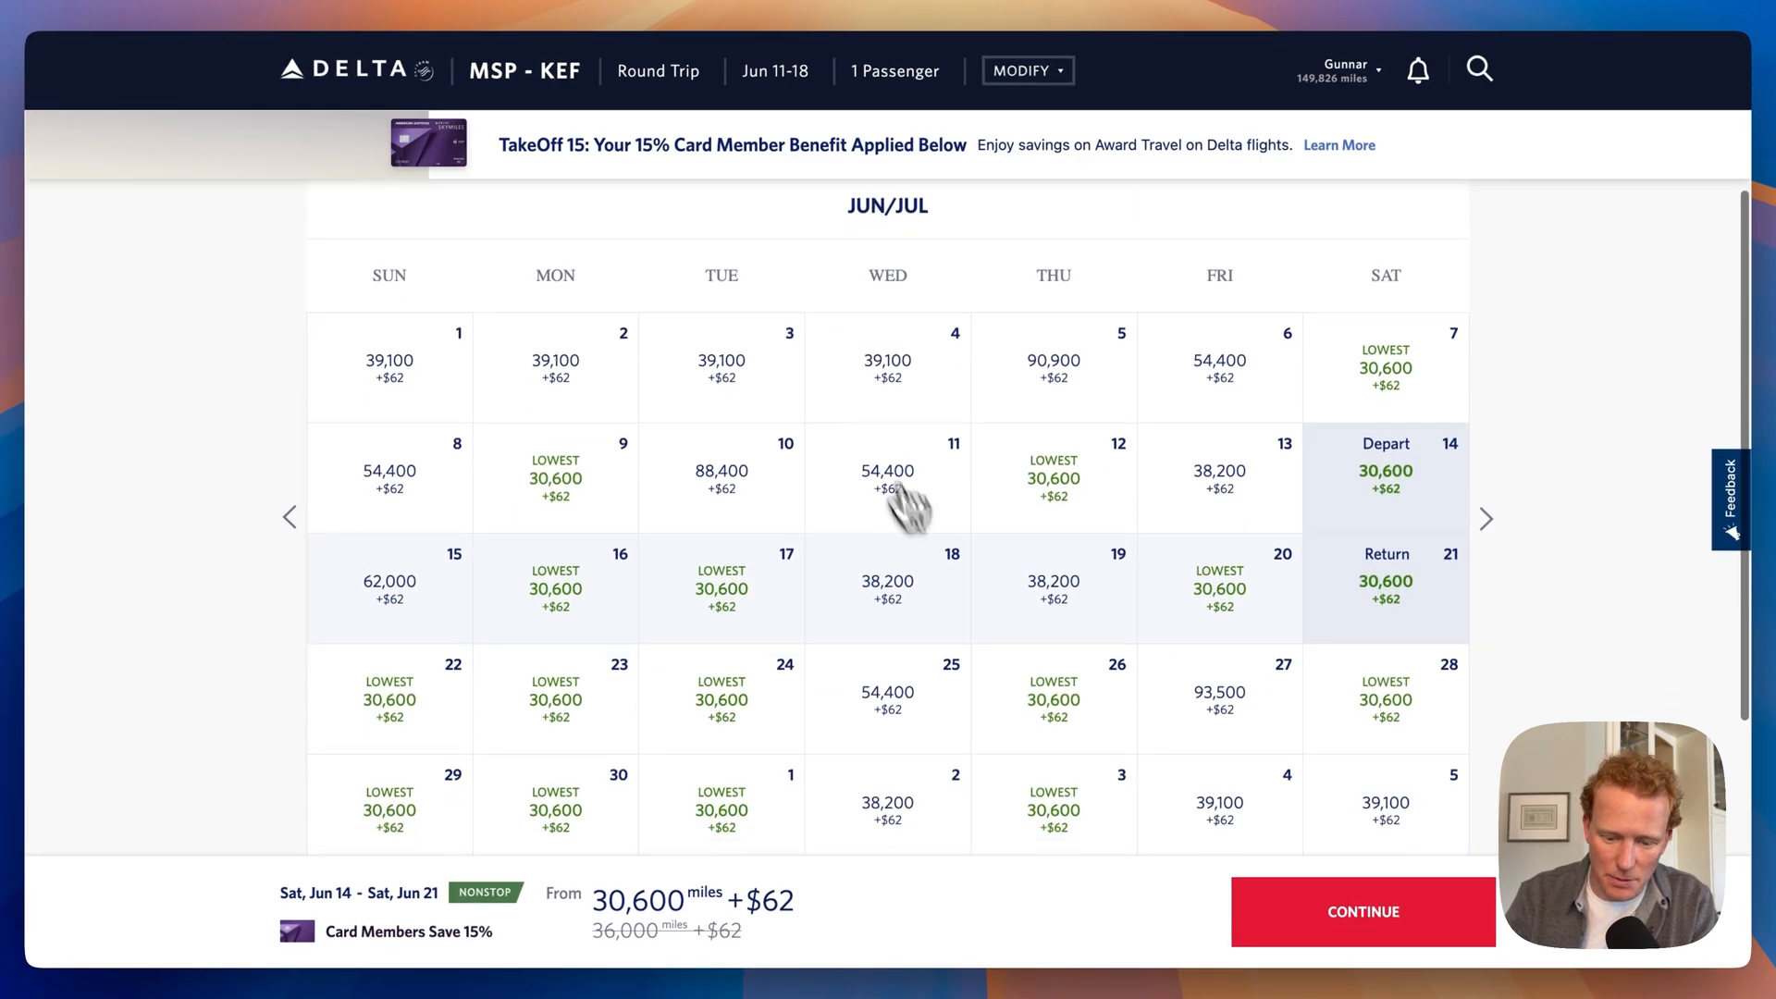
scroll(576, 754, down, 2)
scroll(578, 754, up, 1)
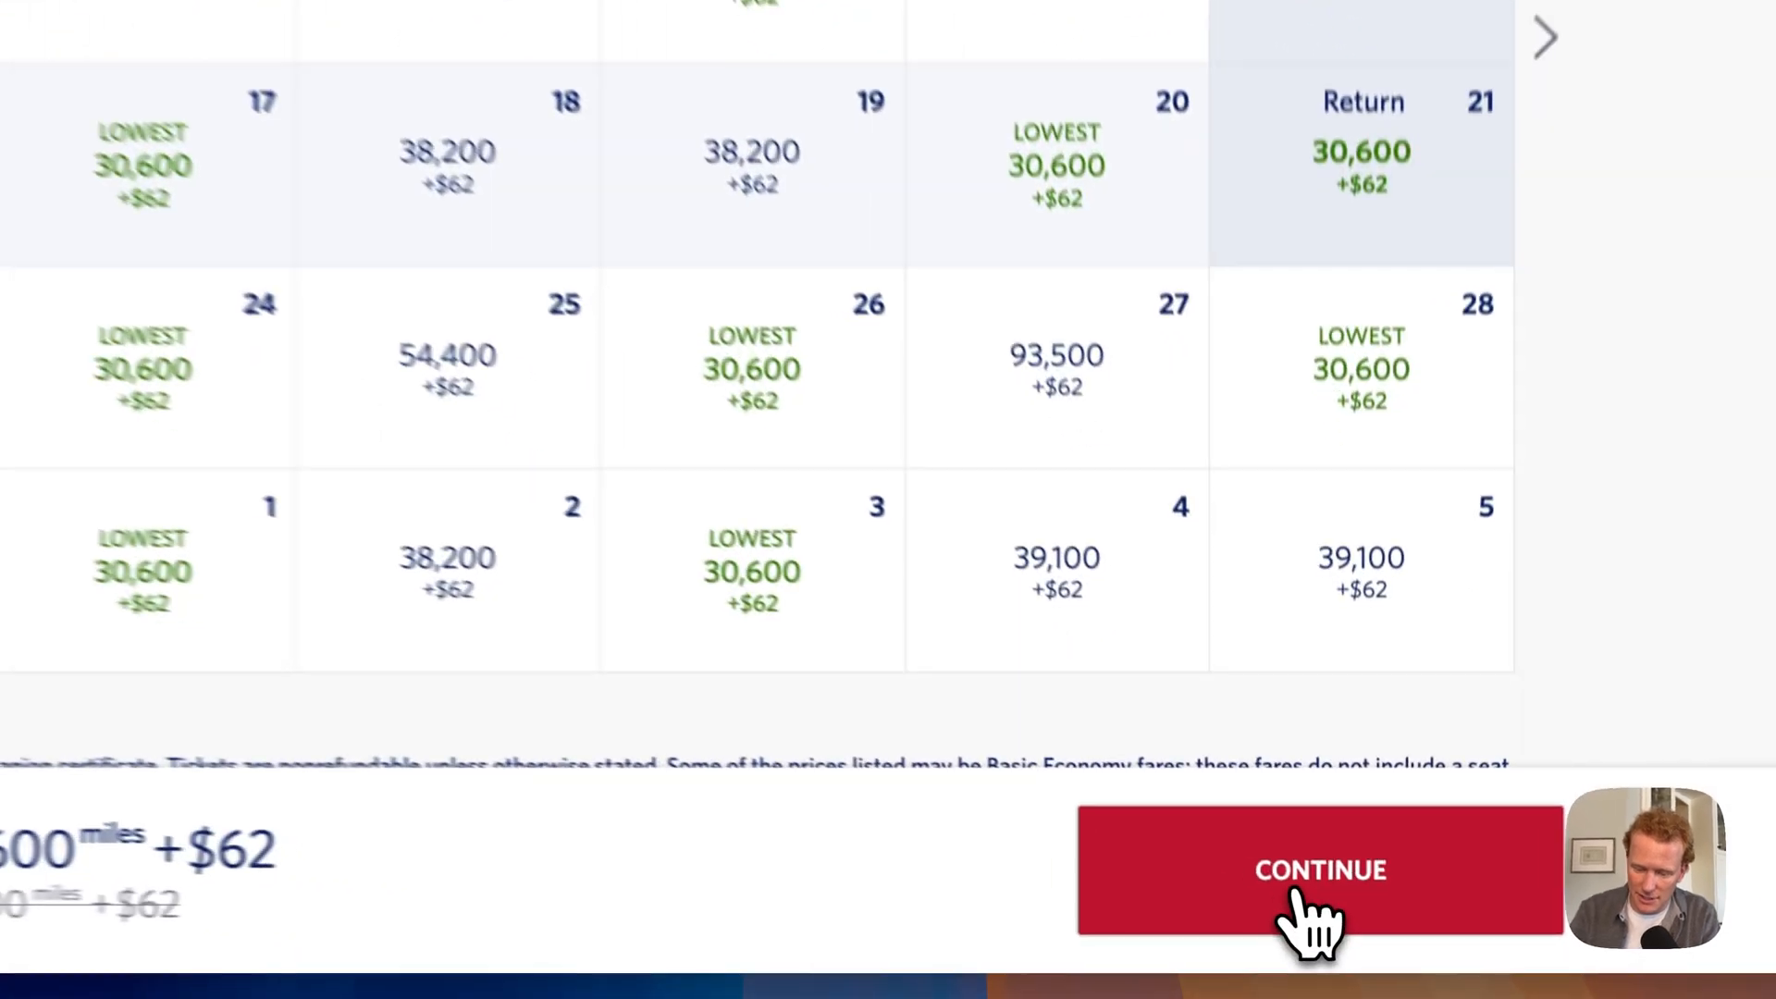
click(1363, 916)
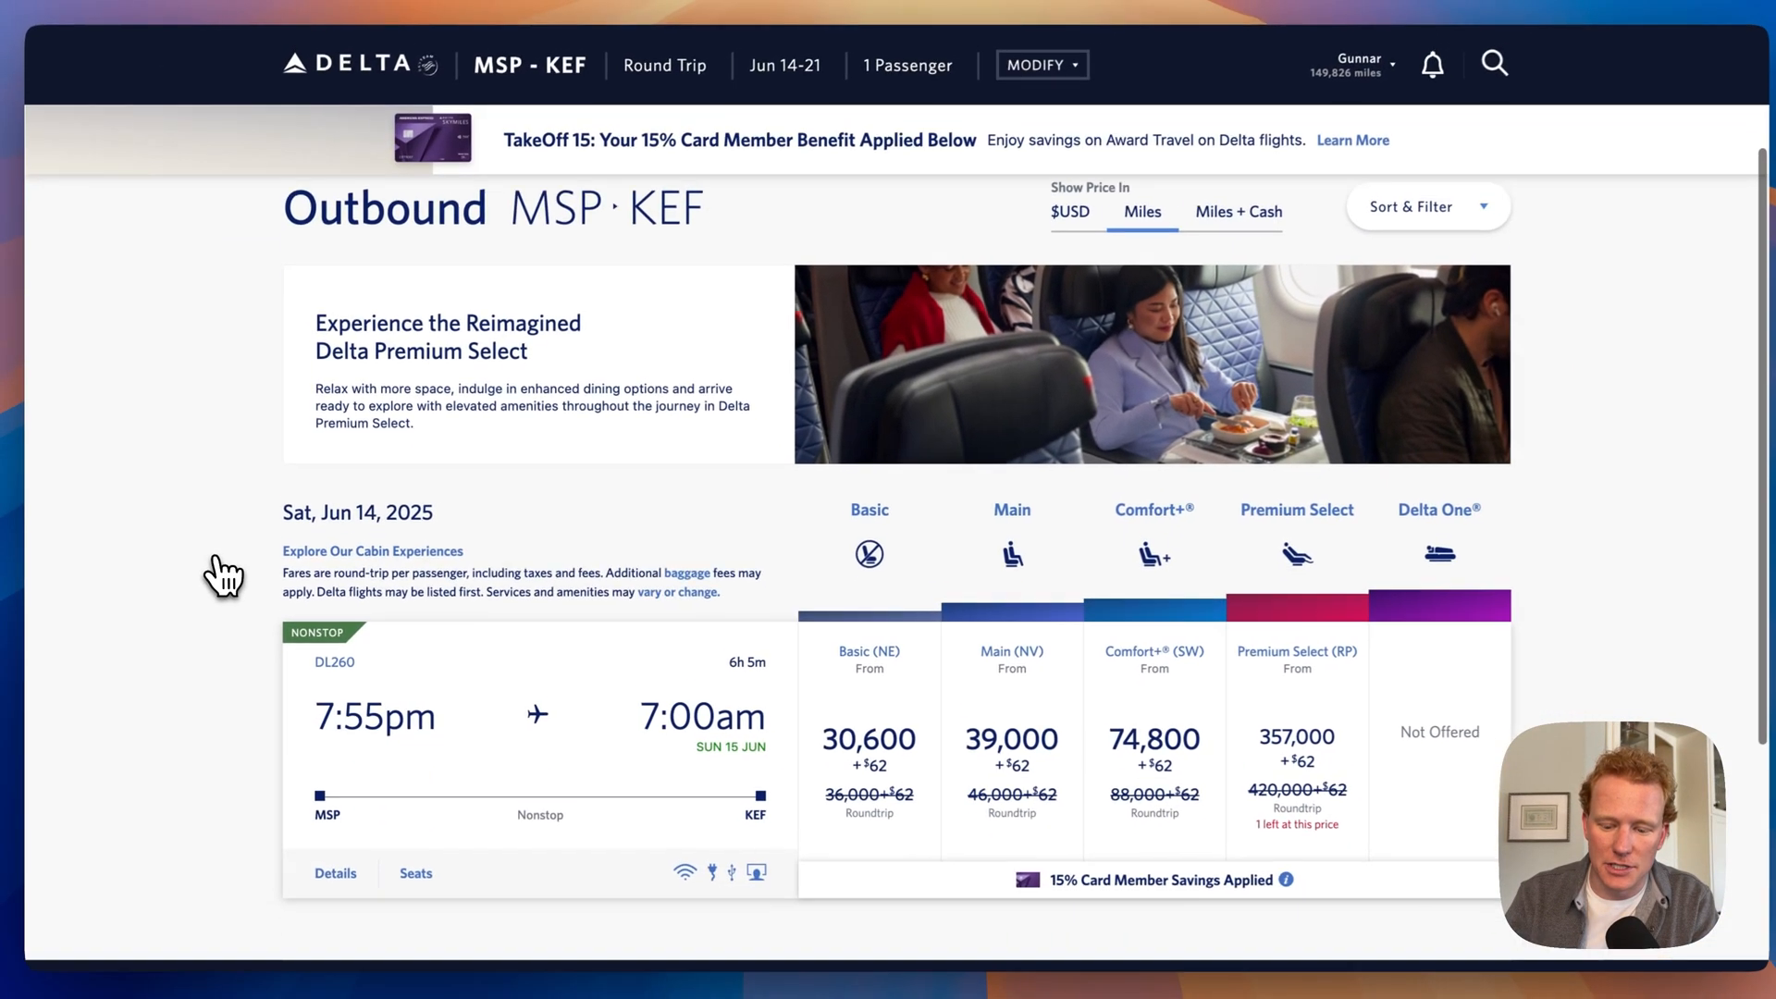
Choose the Main fare for both the nonstop outbound flight on June 14 and the nonstop return flight on June 21
scroll(220, 575, down, 5)
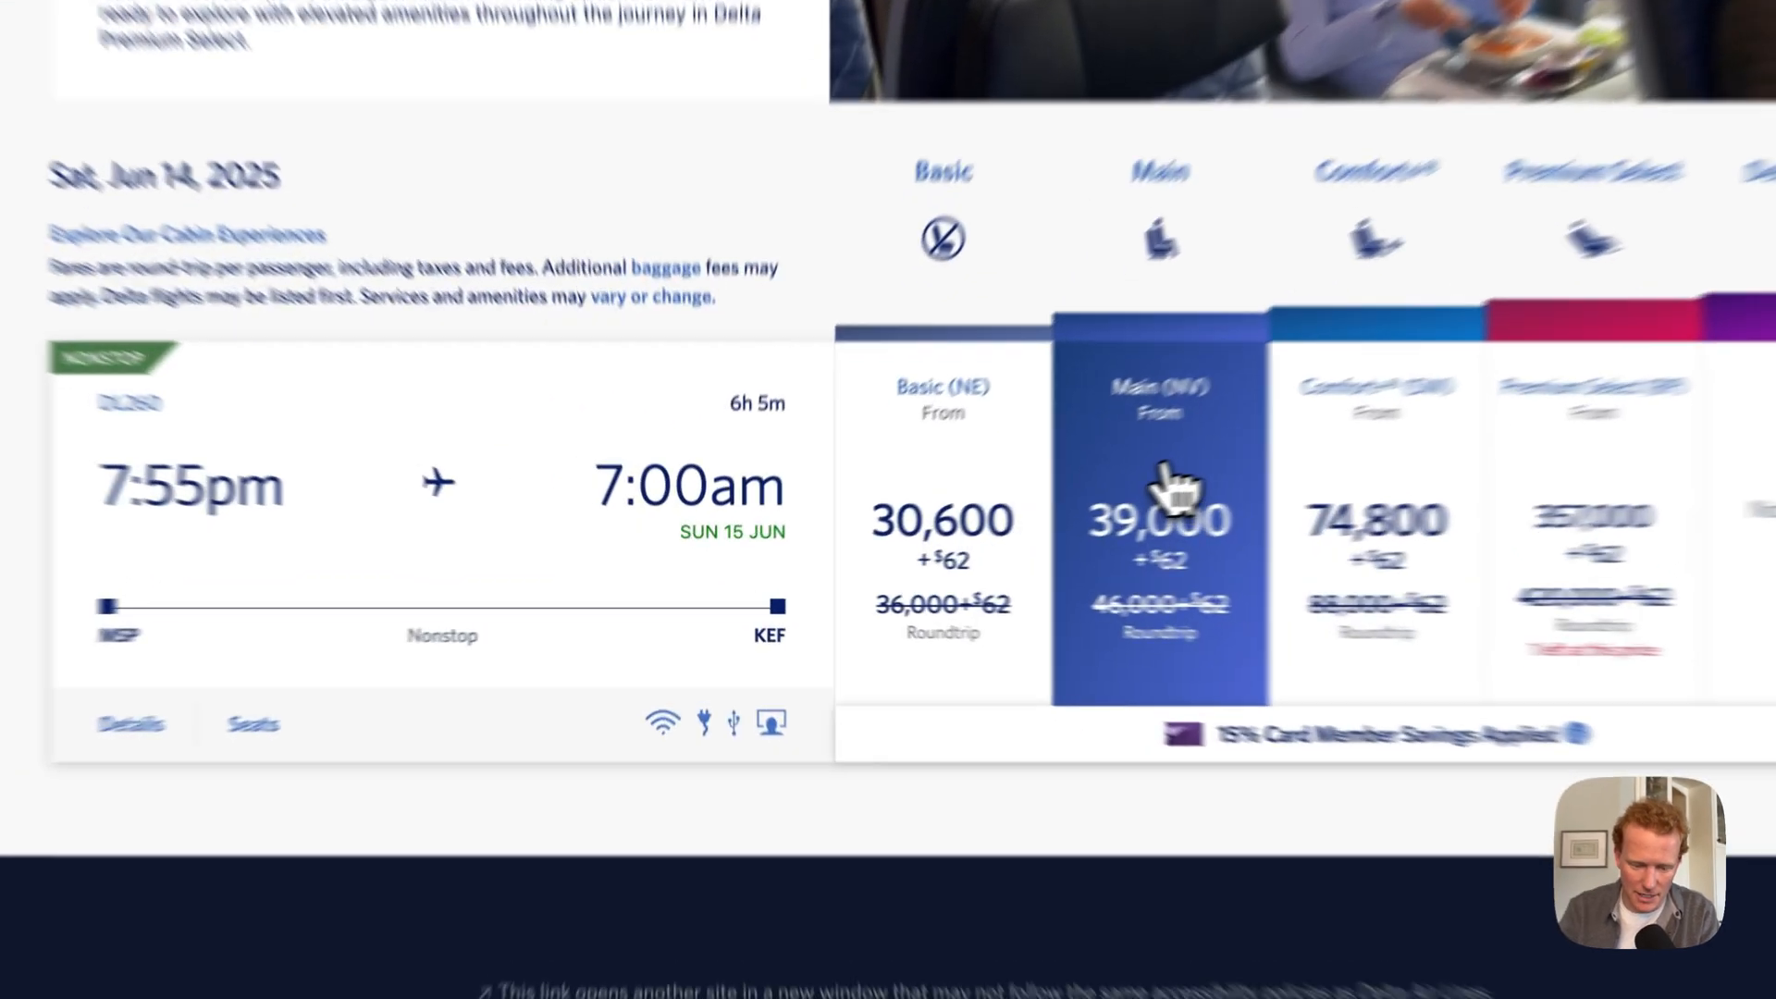
click(1010, 525)
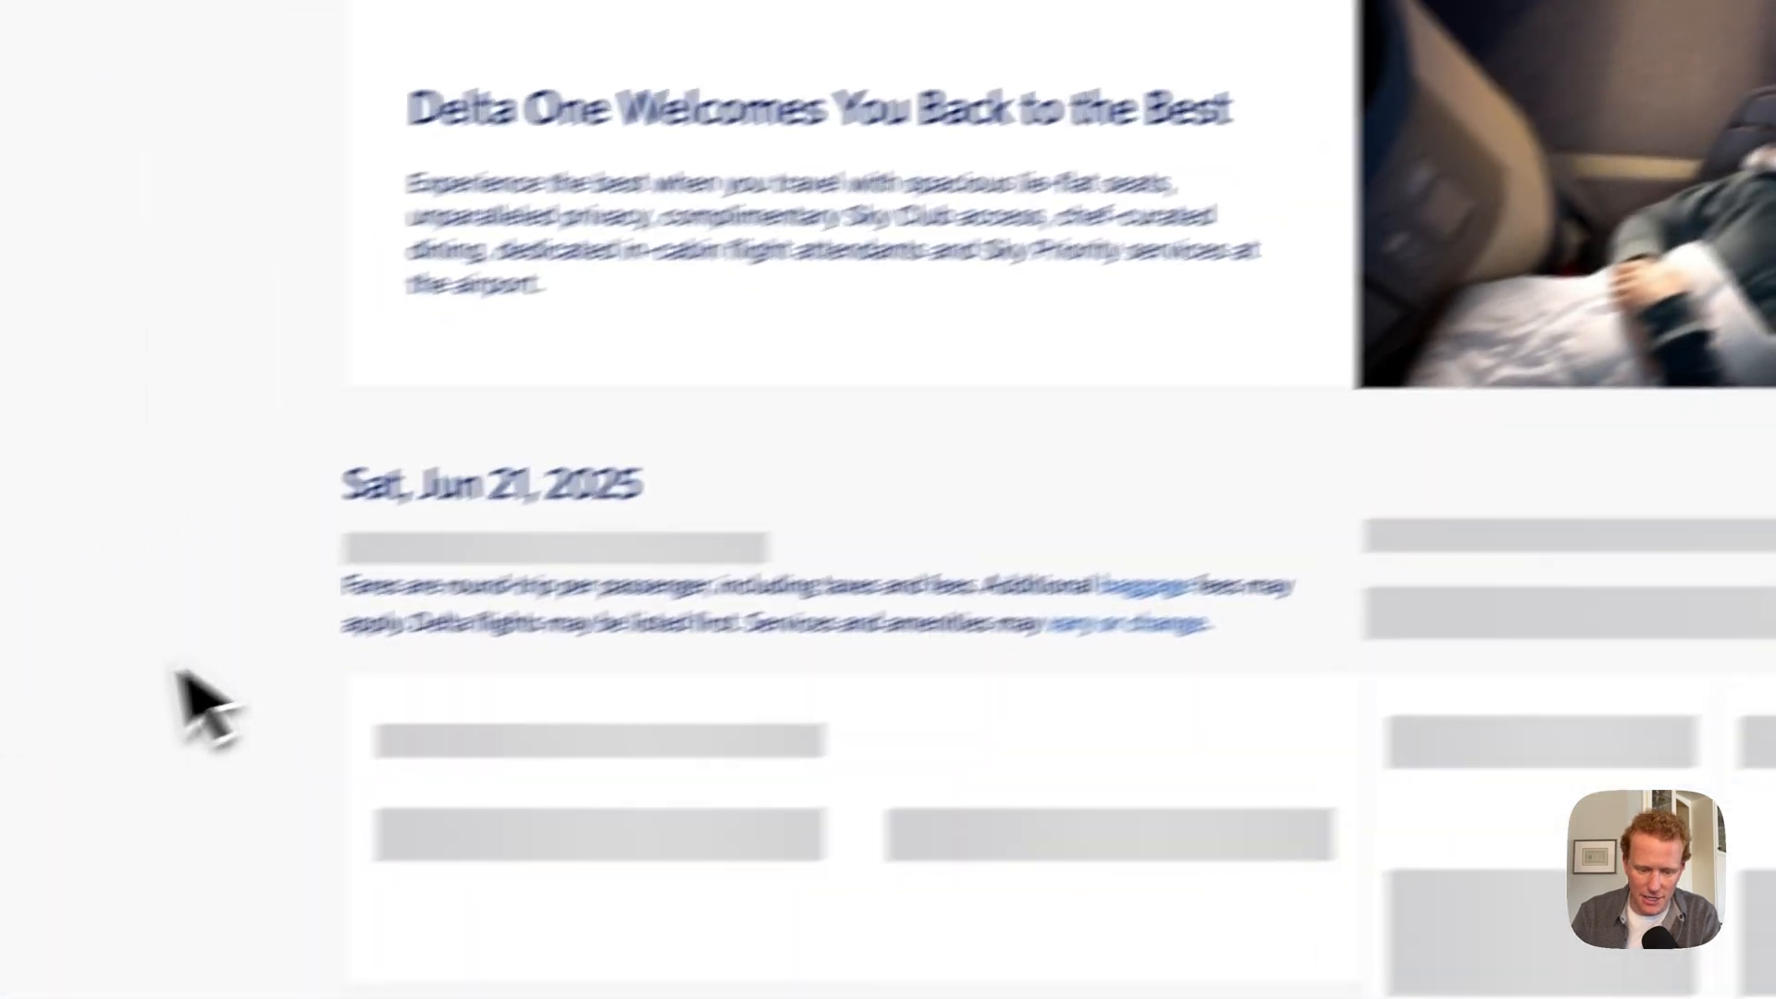
scroll(213, 712, down, 5)
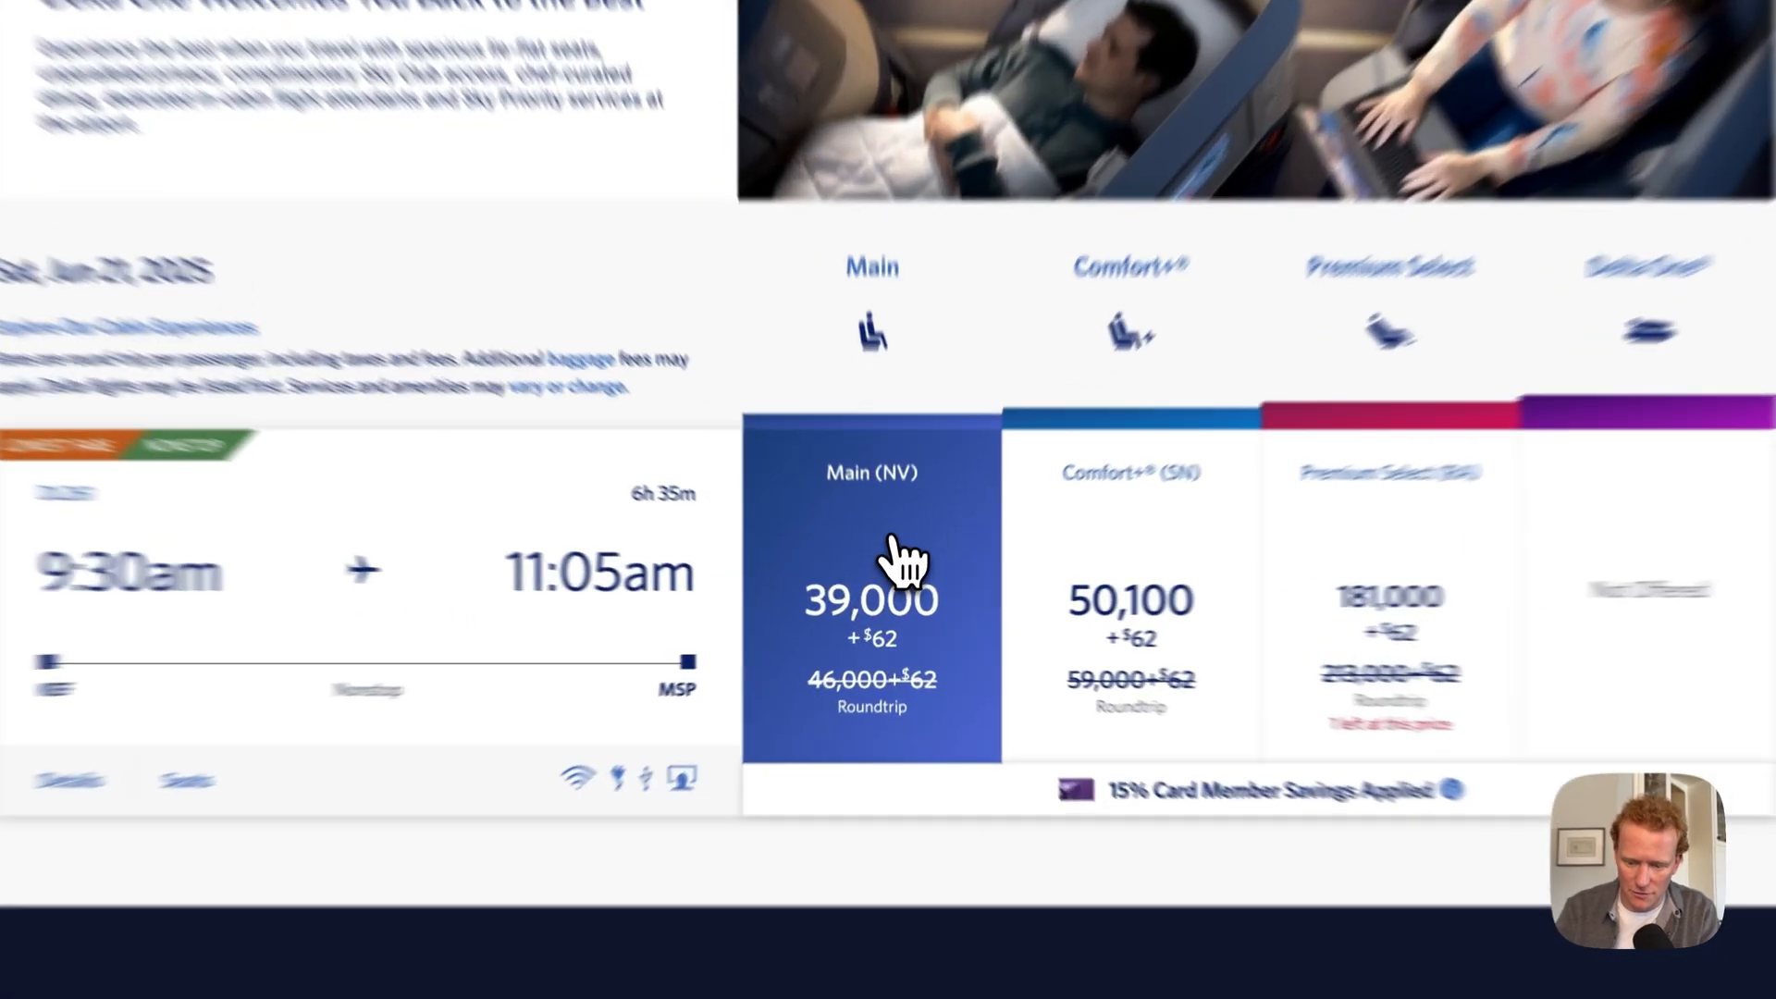
click(893, 580)
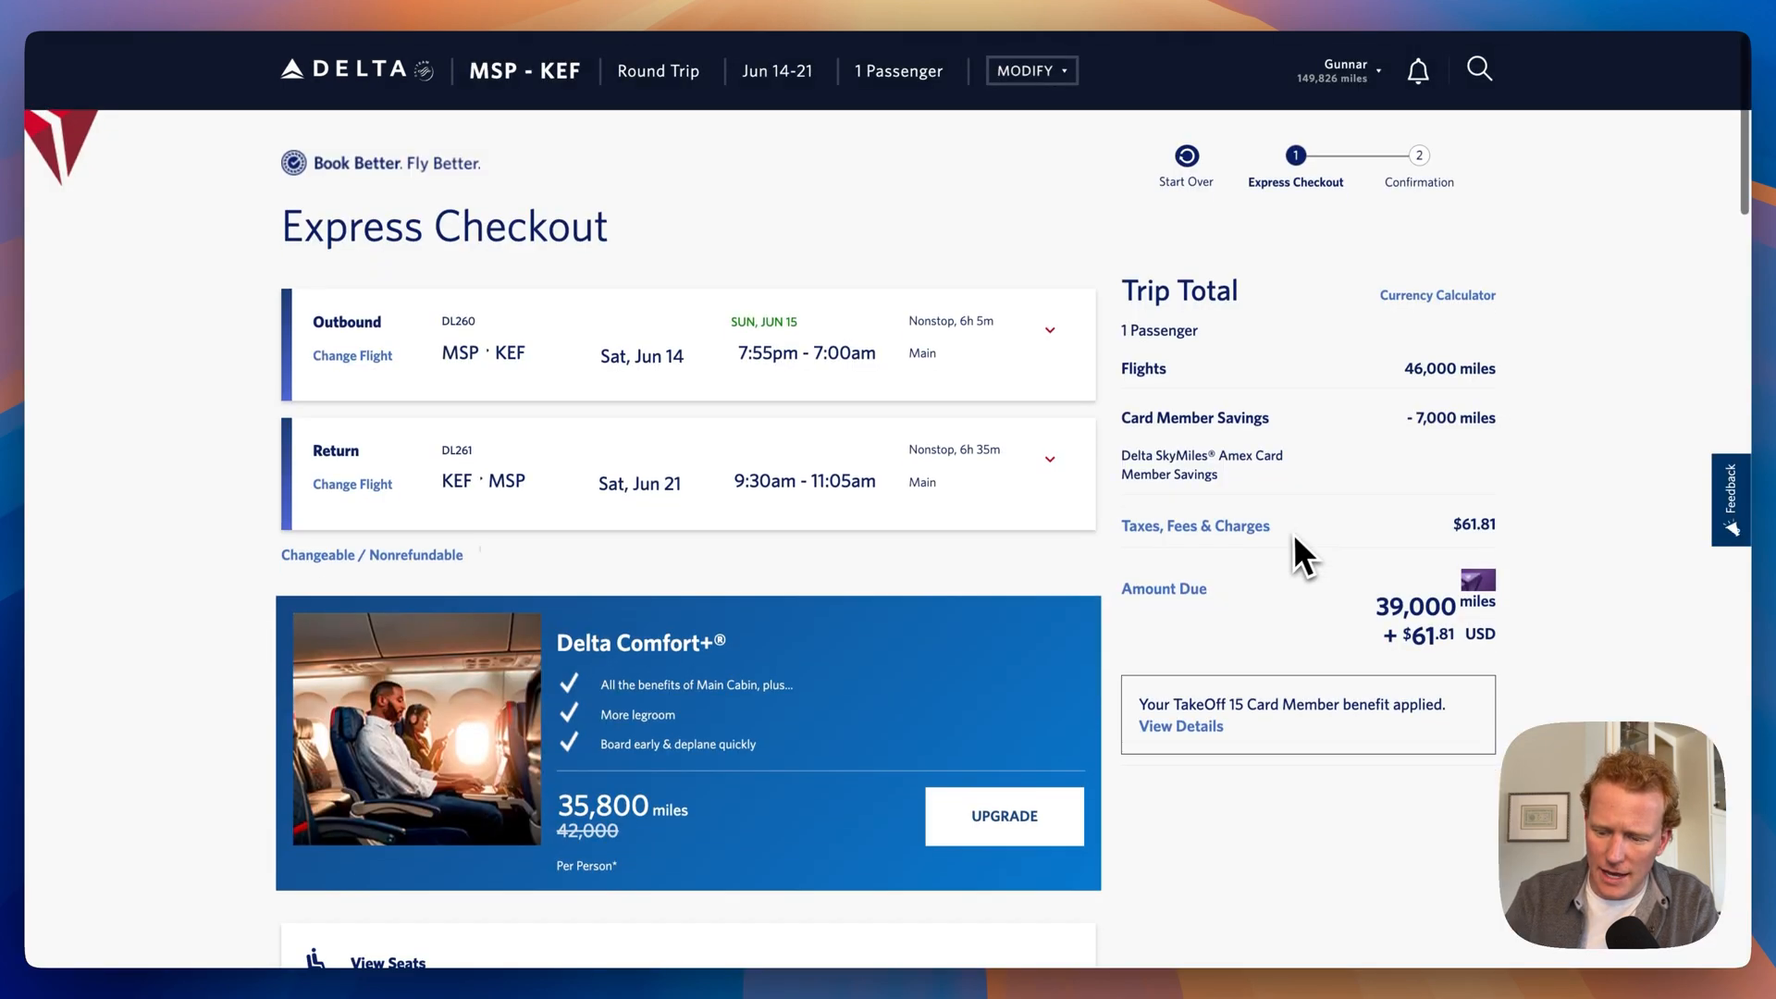
Review the trip total in miles and fees at checkout, and inspect the outbound flight's details
scroll(1294, 537, down, 1)
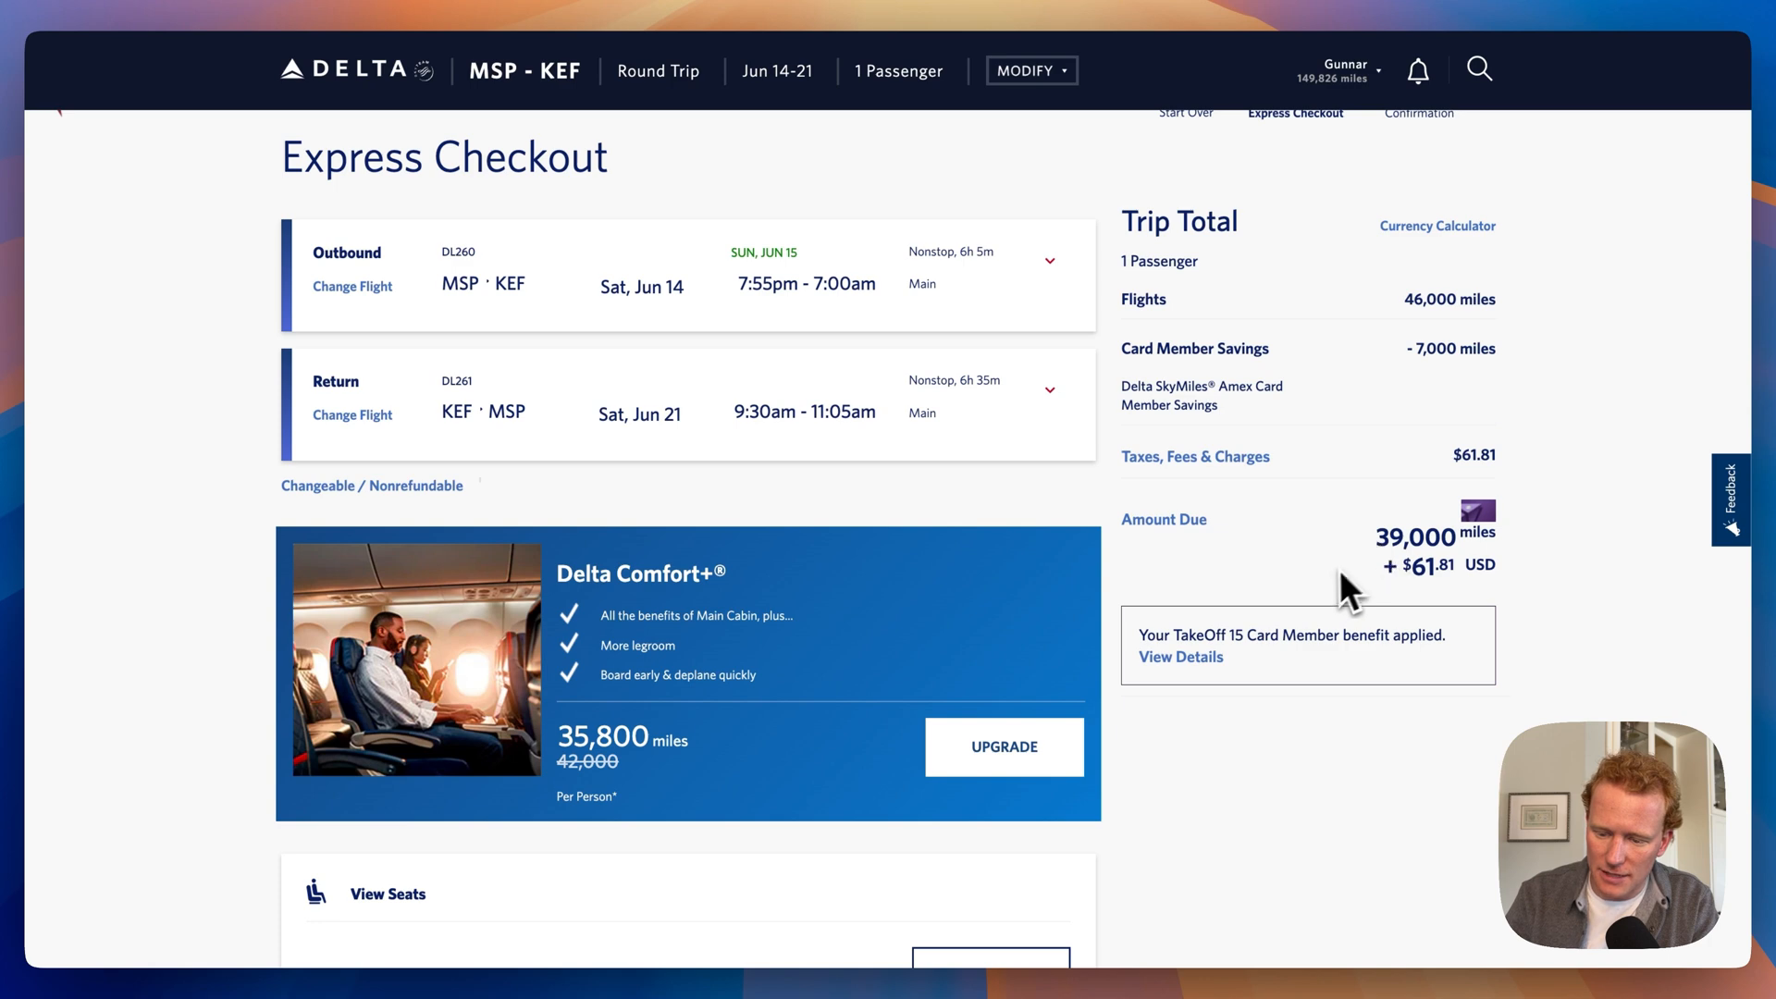
scroll(1045, 407, up, 1)
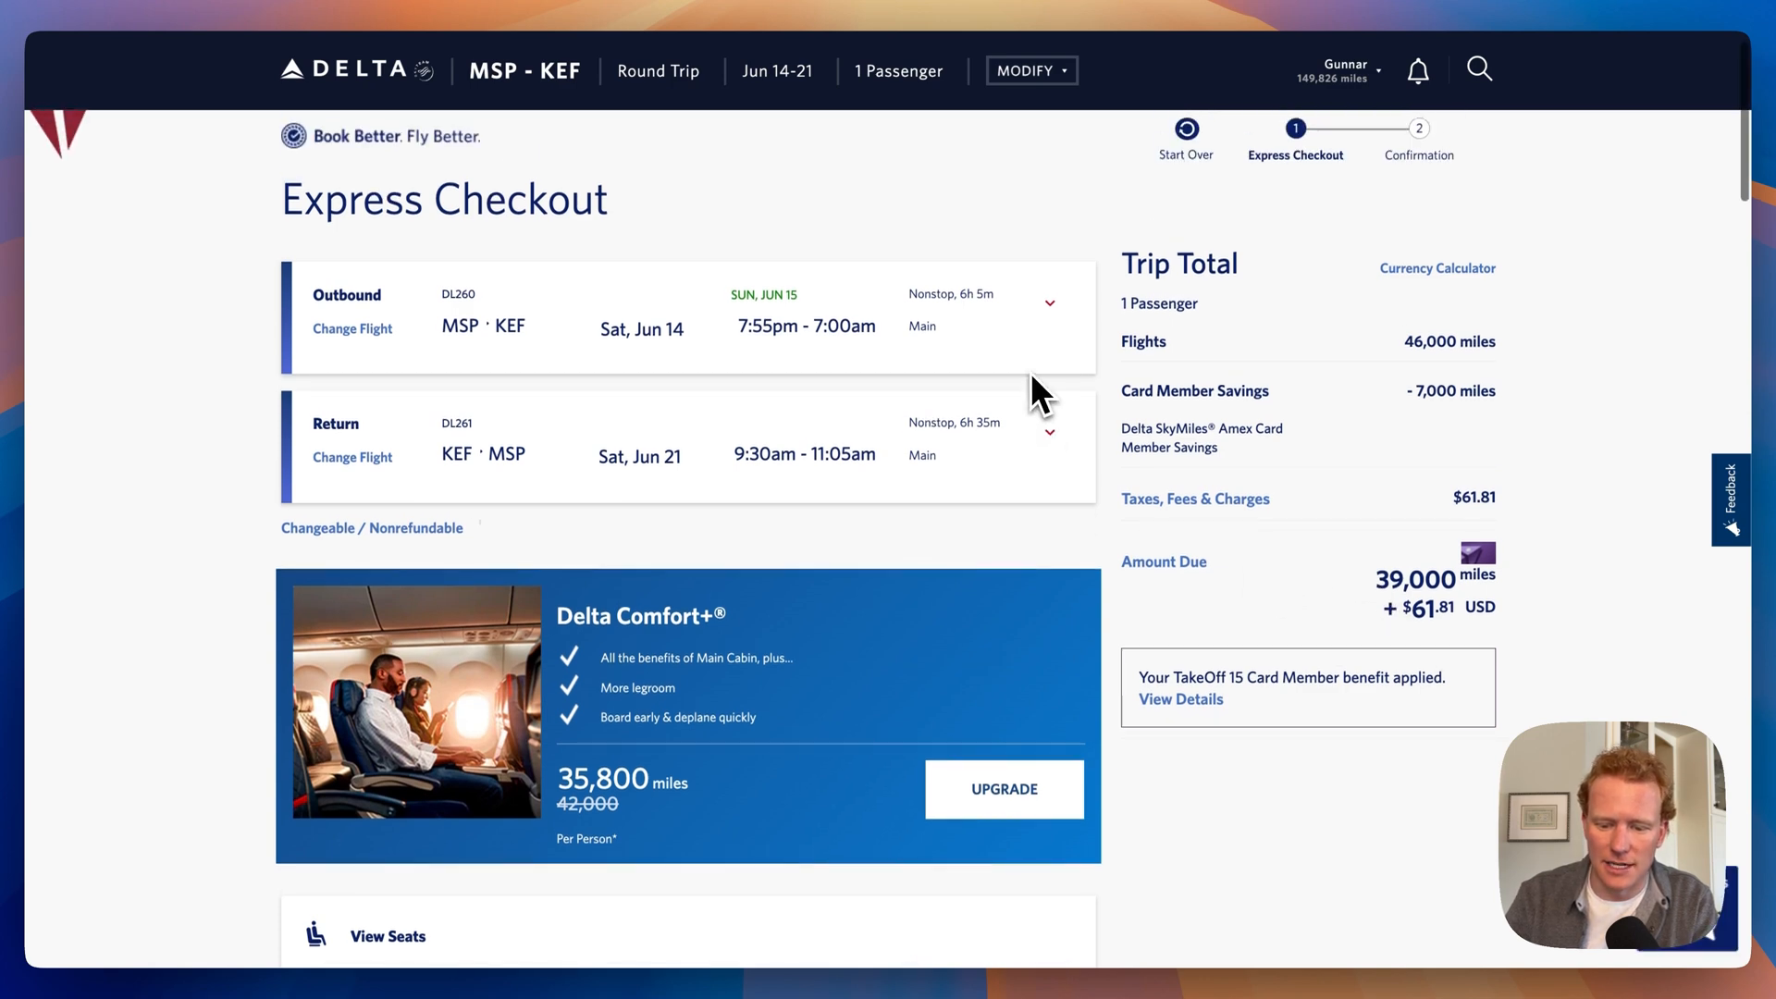
click(1051, 308)
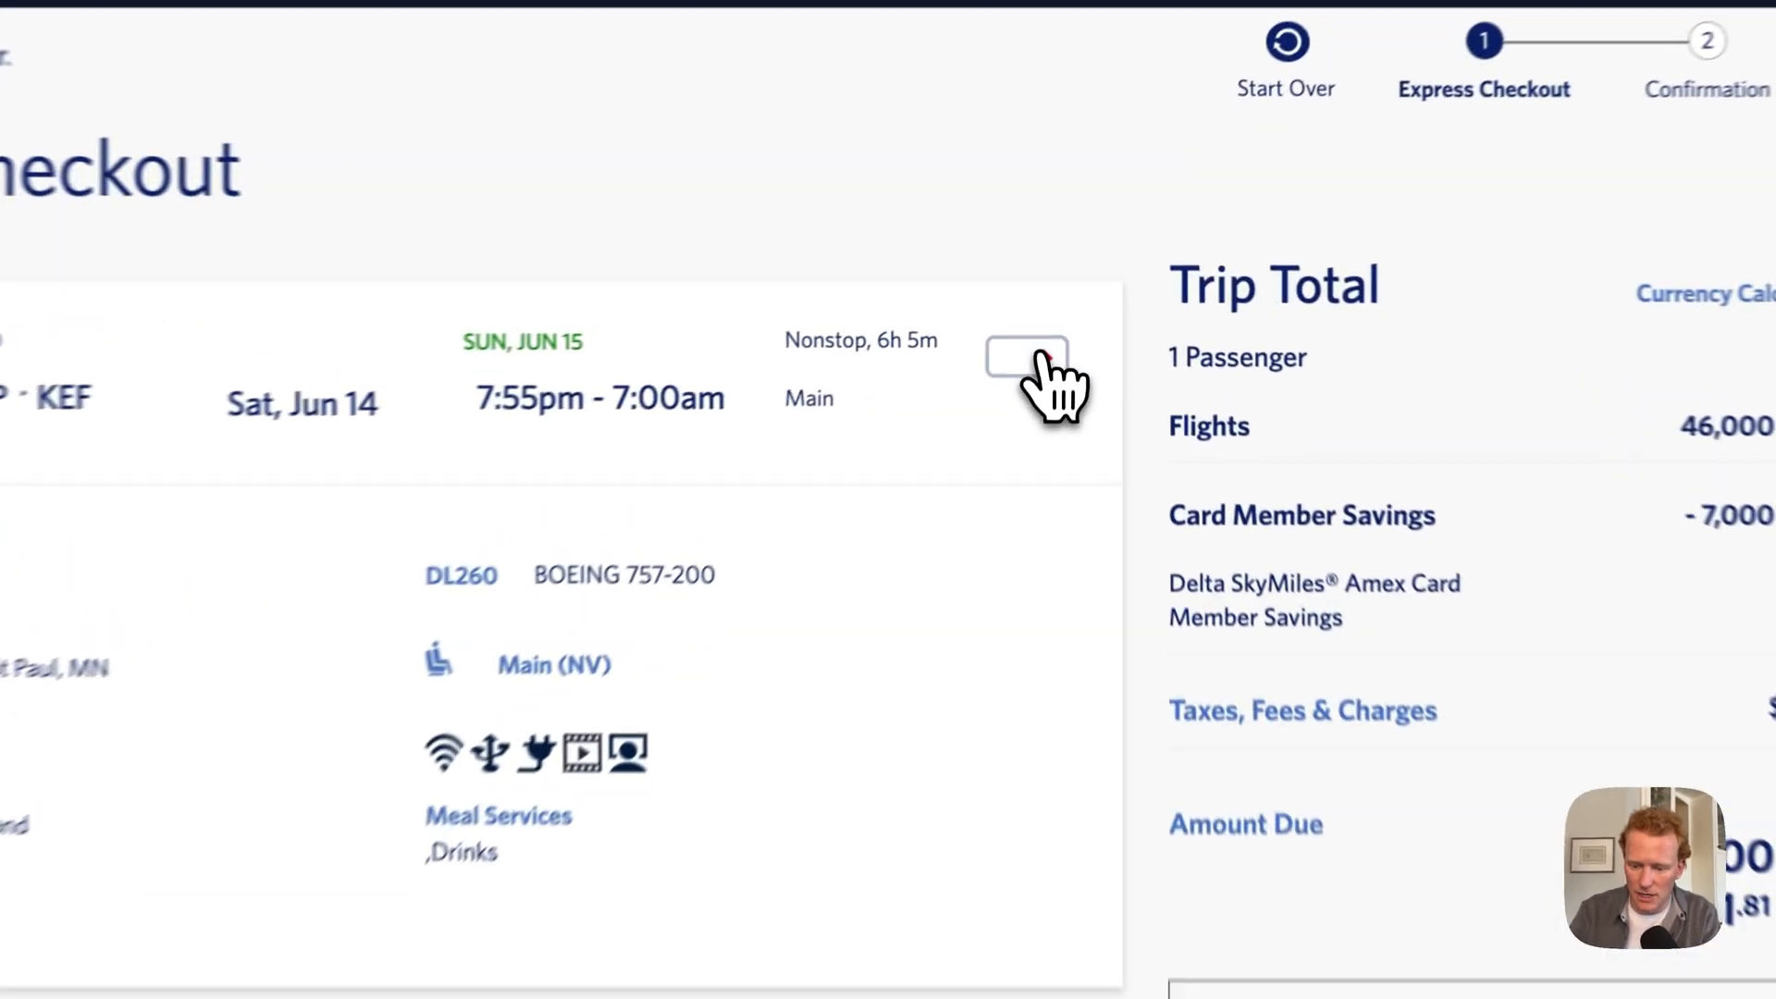
click(1042, 302)
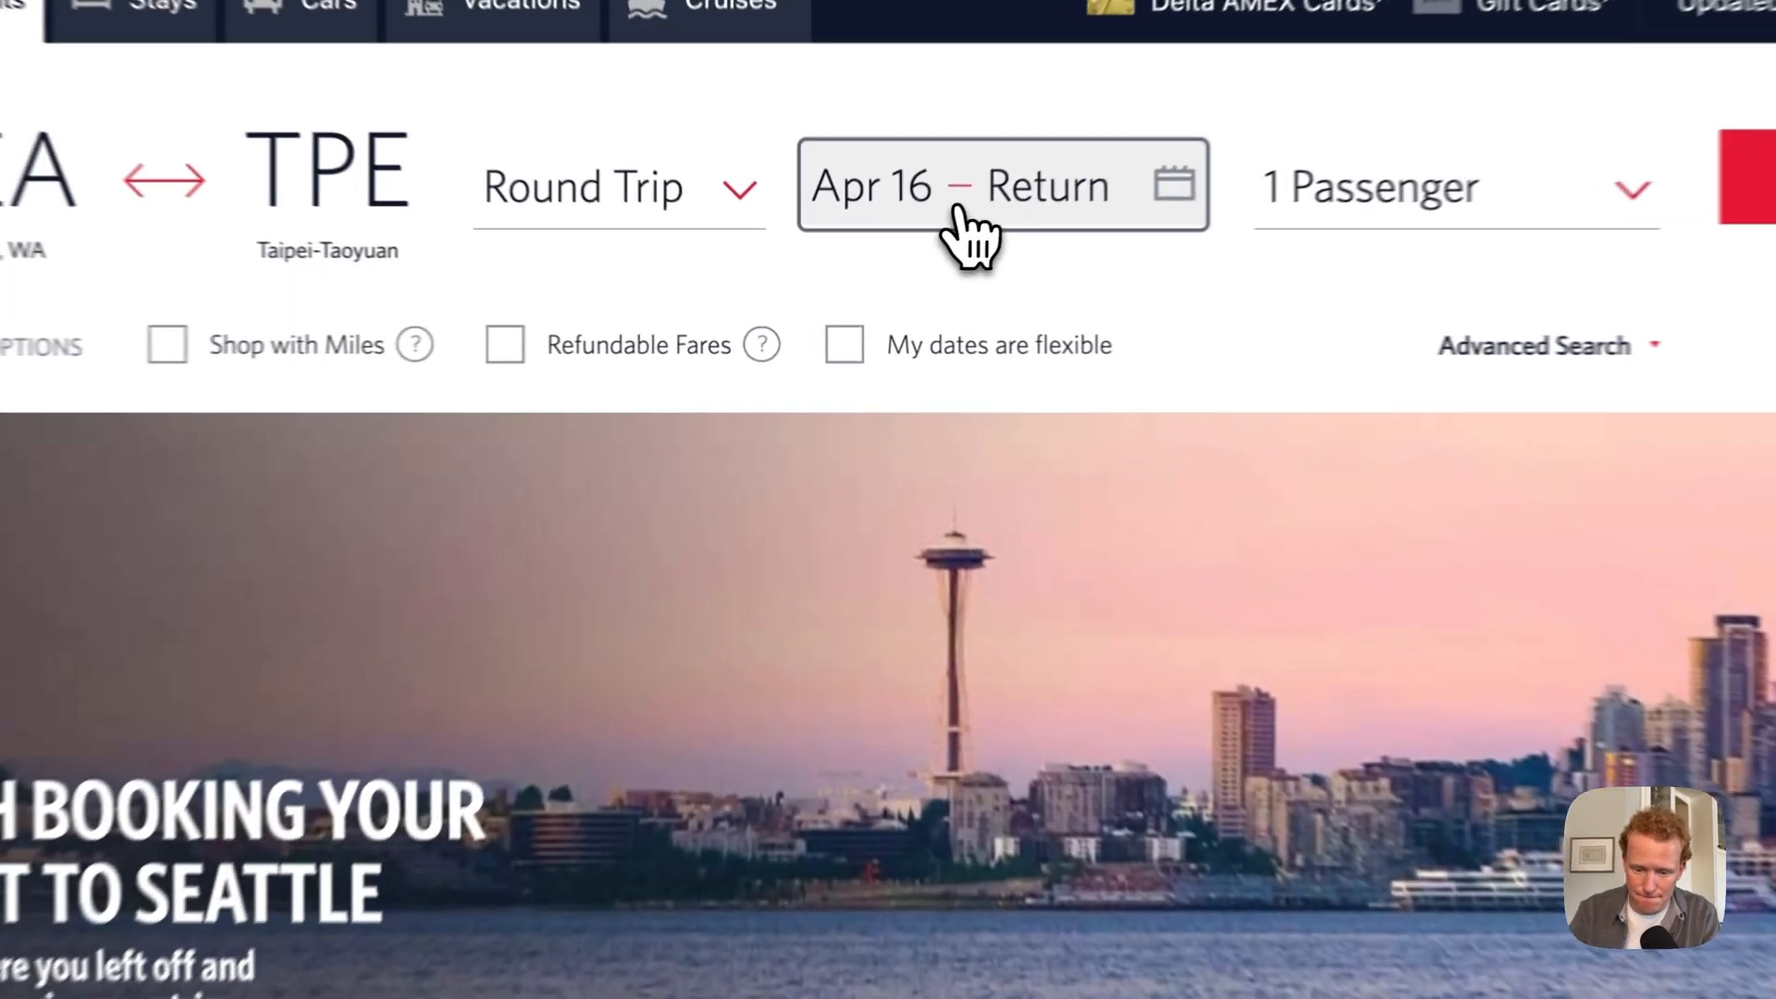
Set the SEA–TPE round-trip dates to April 22 through April 29, 2025
click(962, 212)
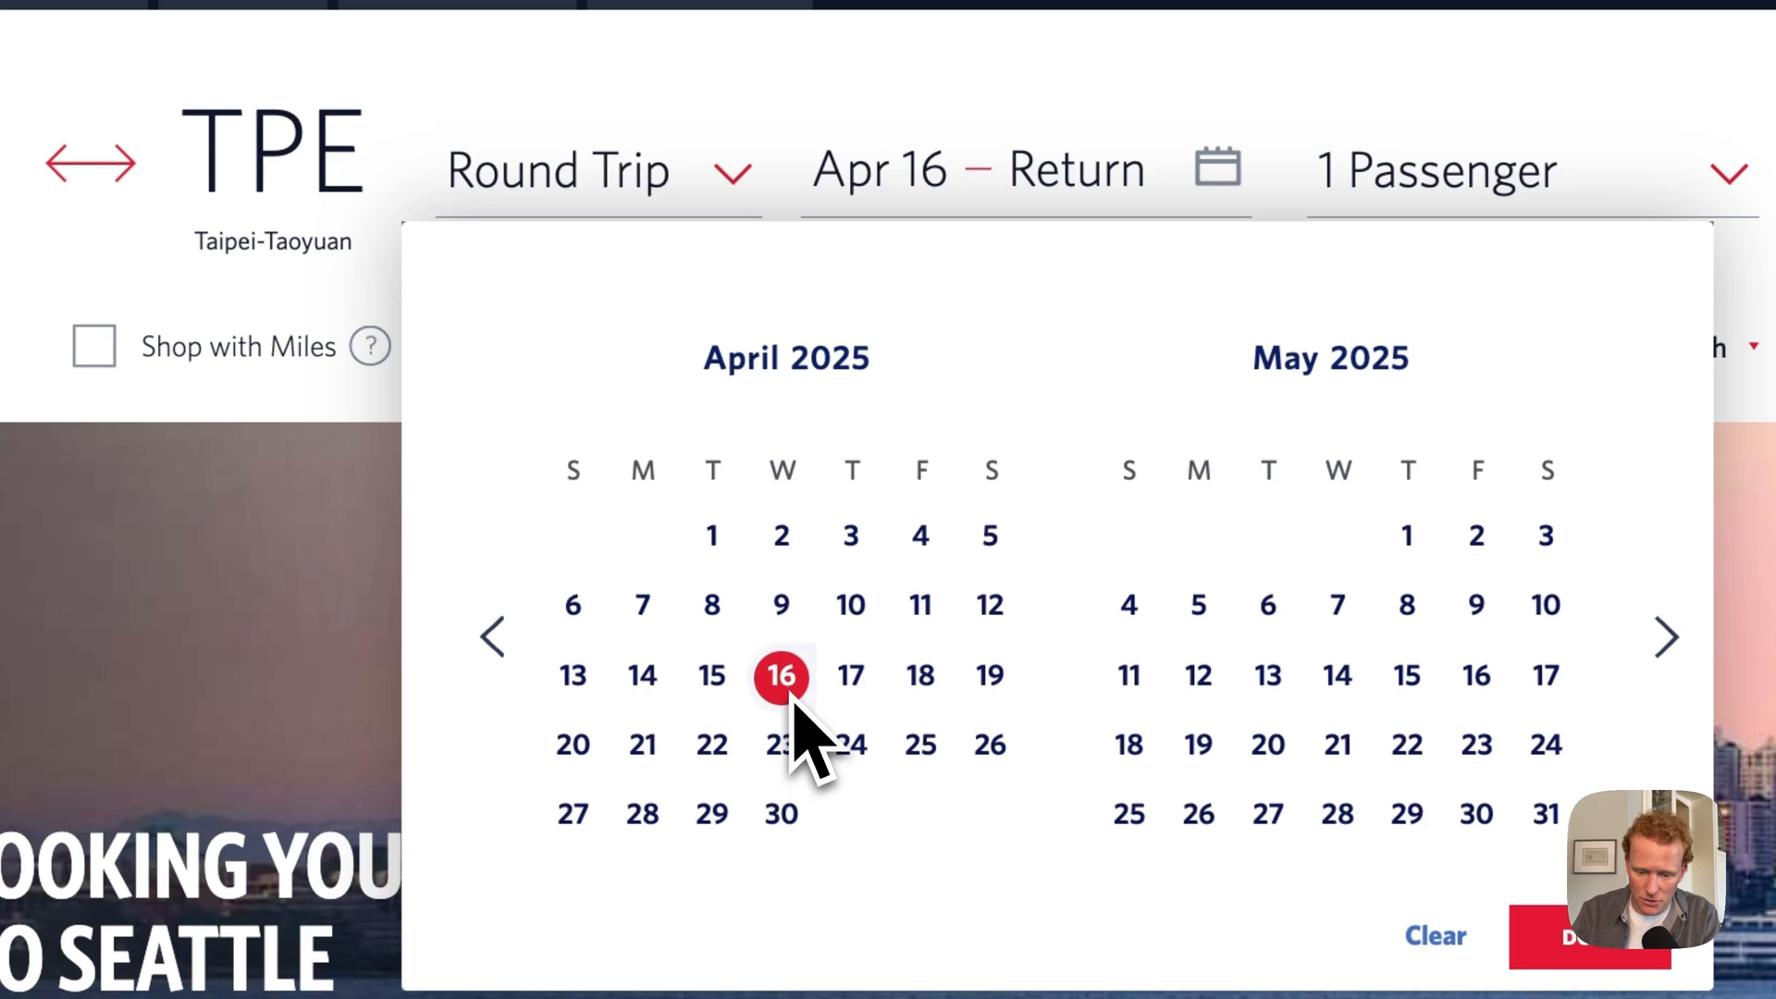
click(712, 746)
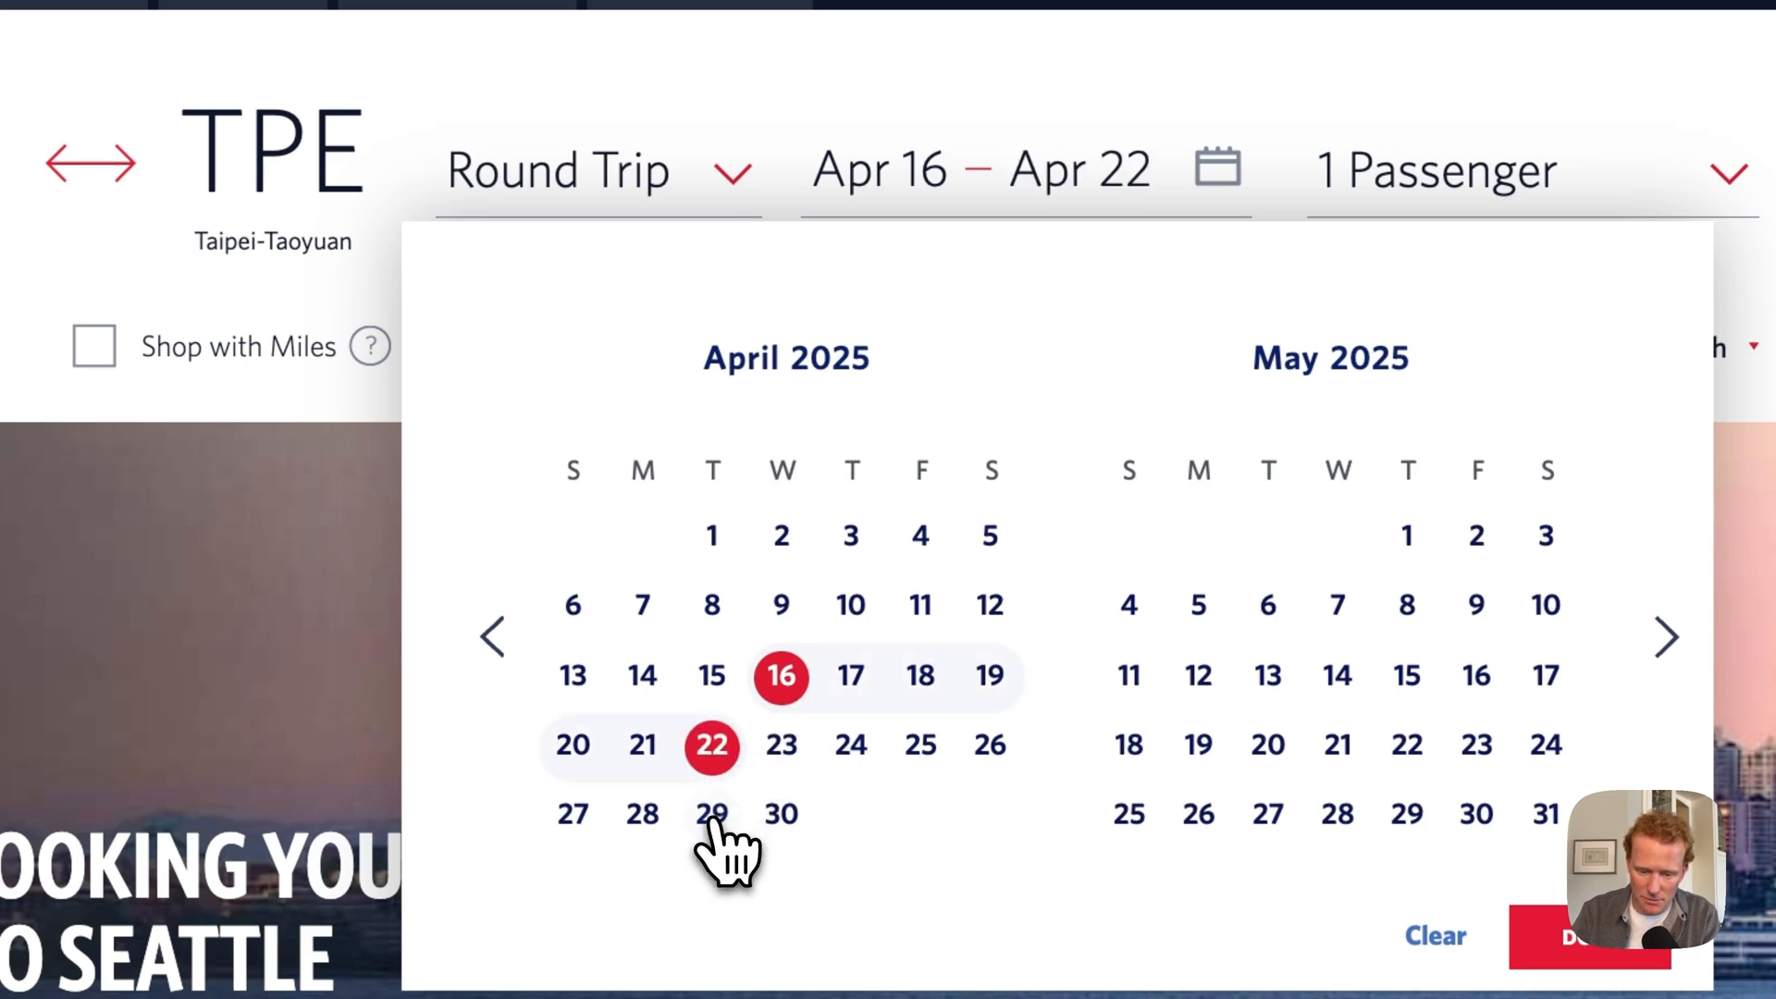
click(712, 814)
click(712, 746)
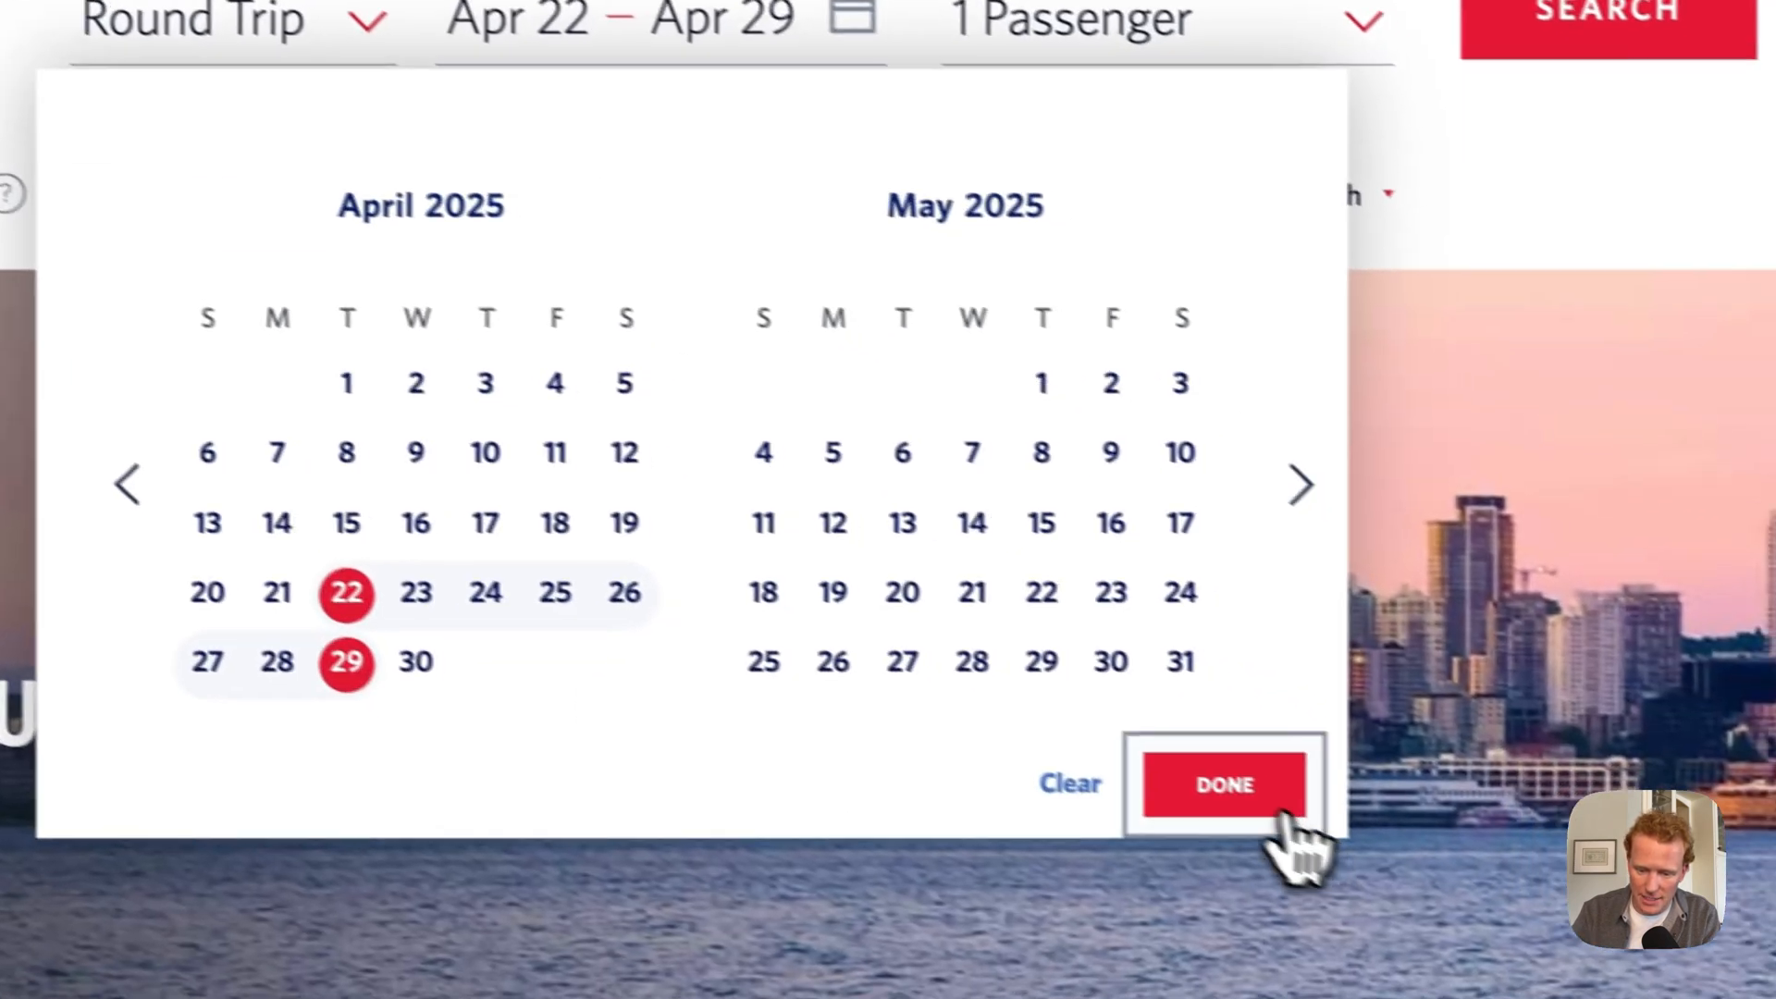
click(1613, 948)
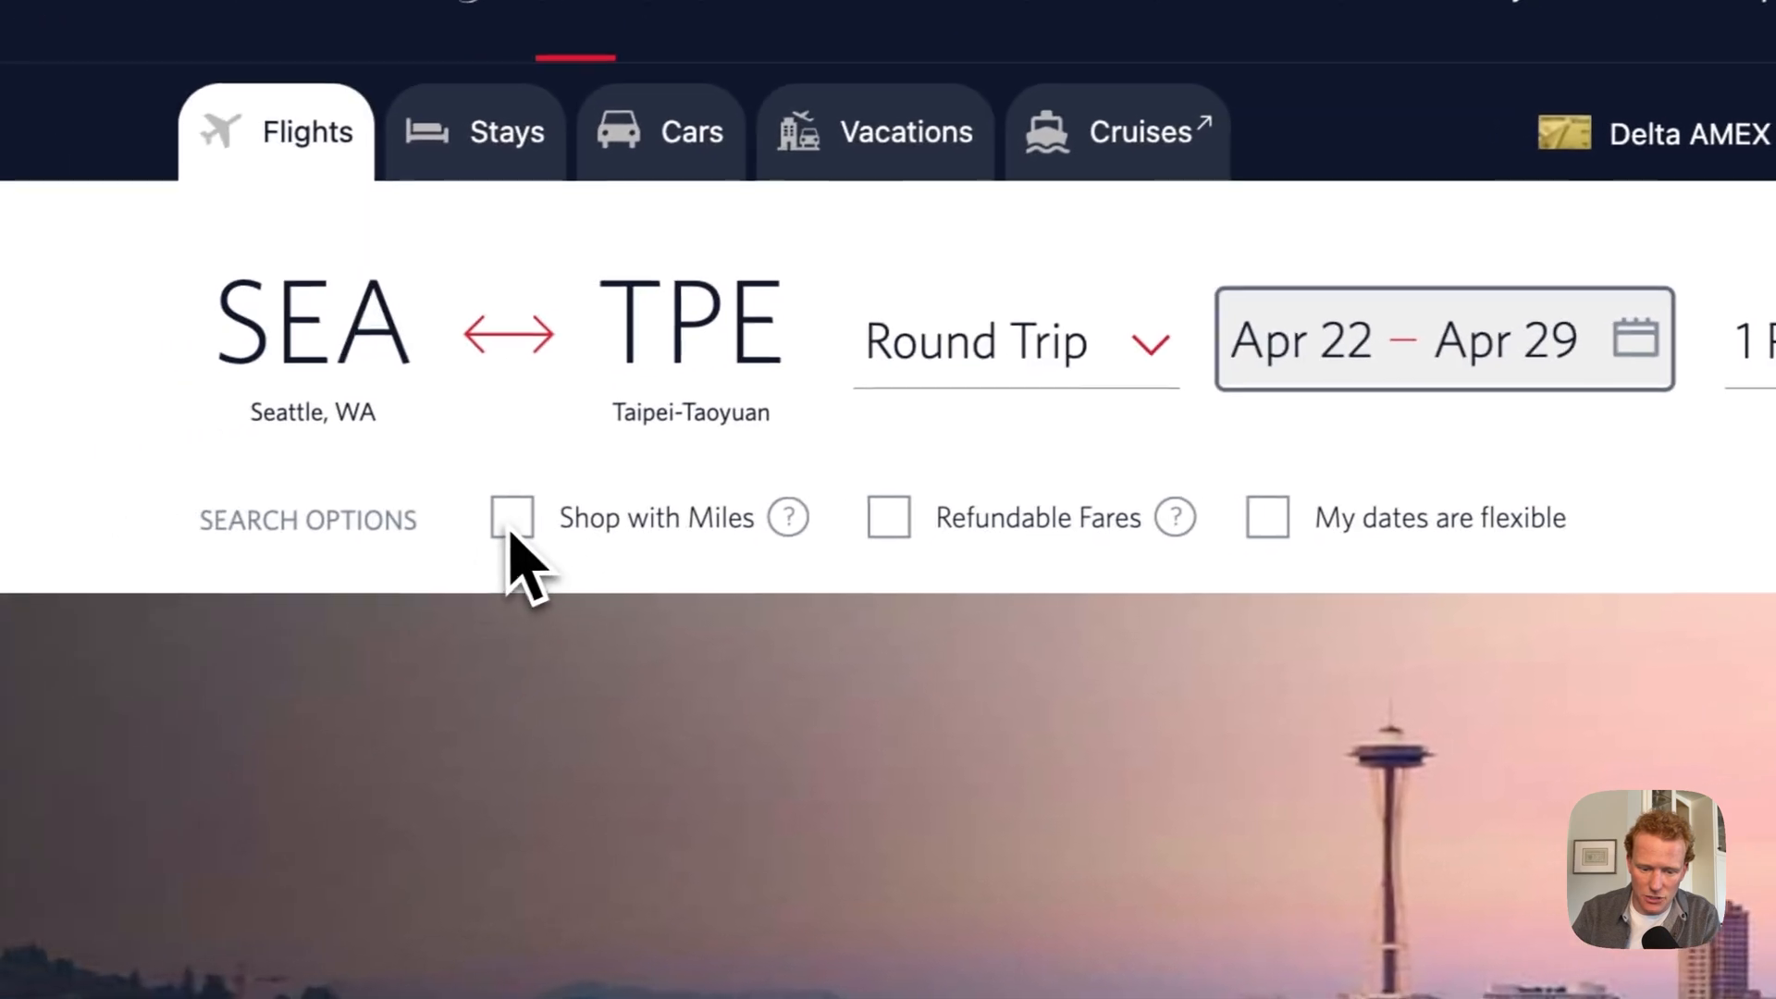
Search the SEA–TPE trip with miles and flexible dates, using Delta One as the fare type
click(527, 518)
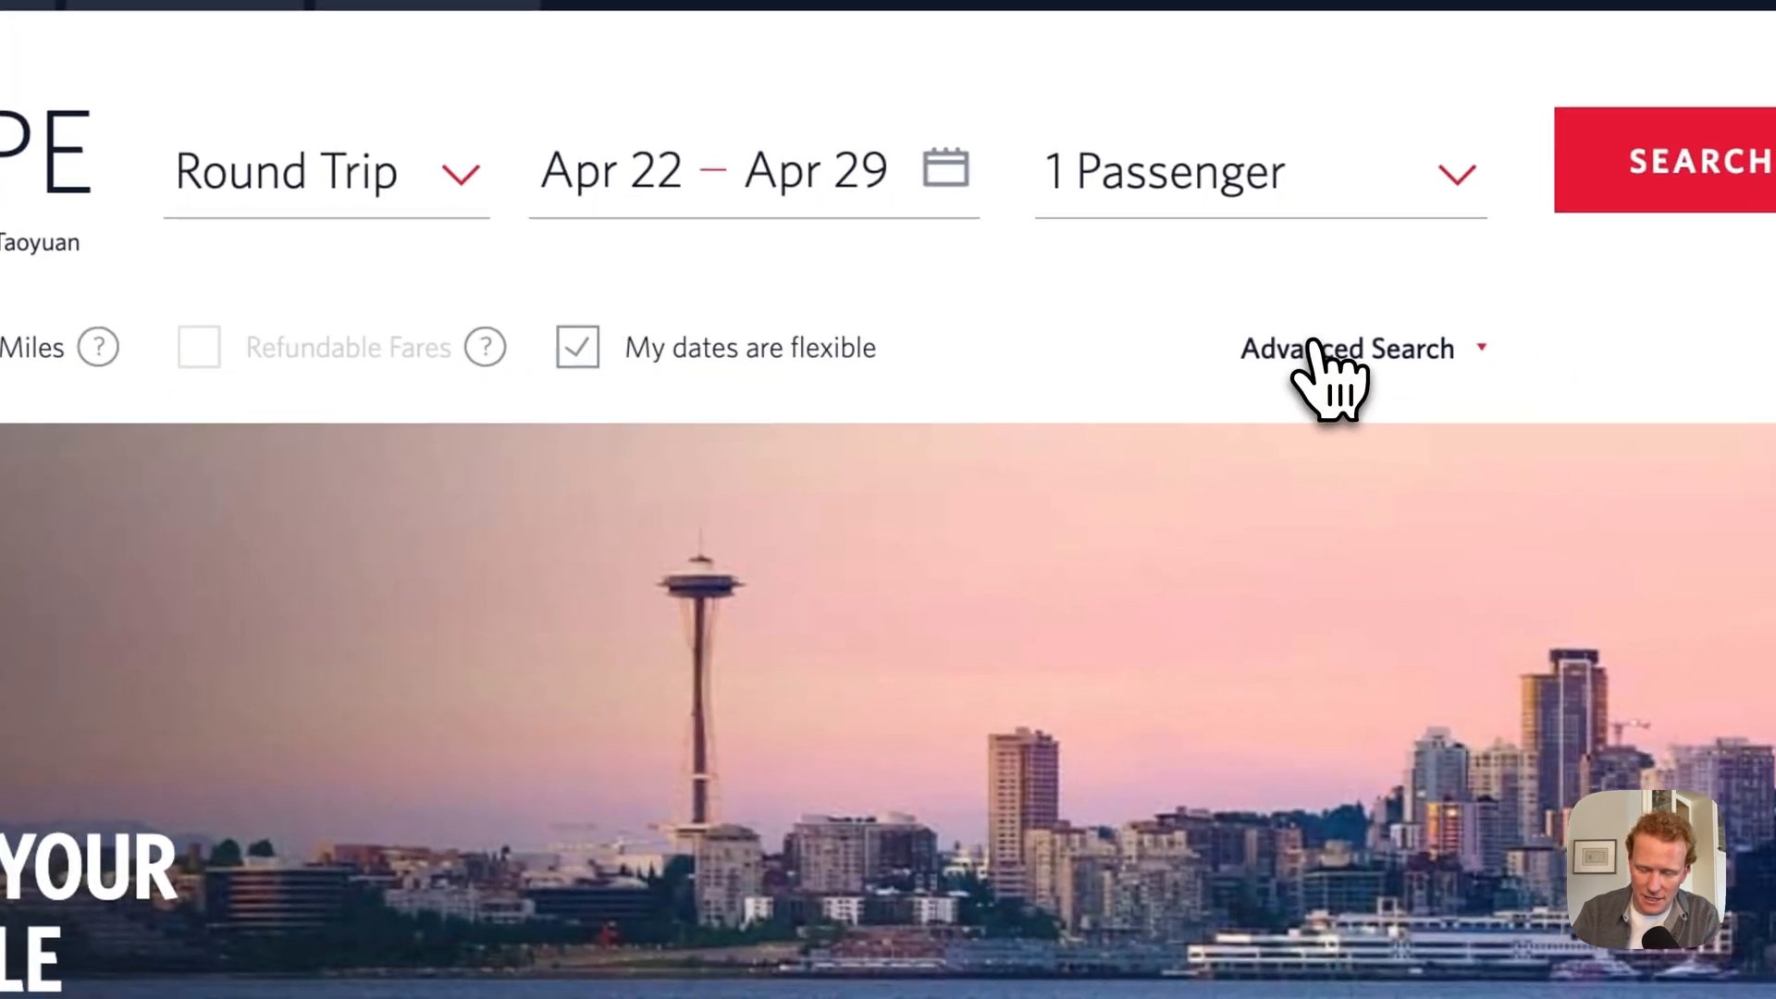
click(1374, 368)
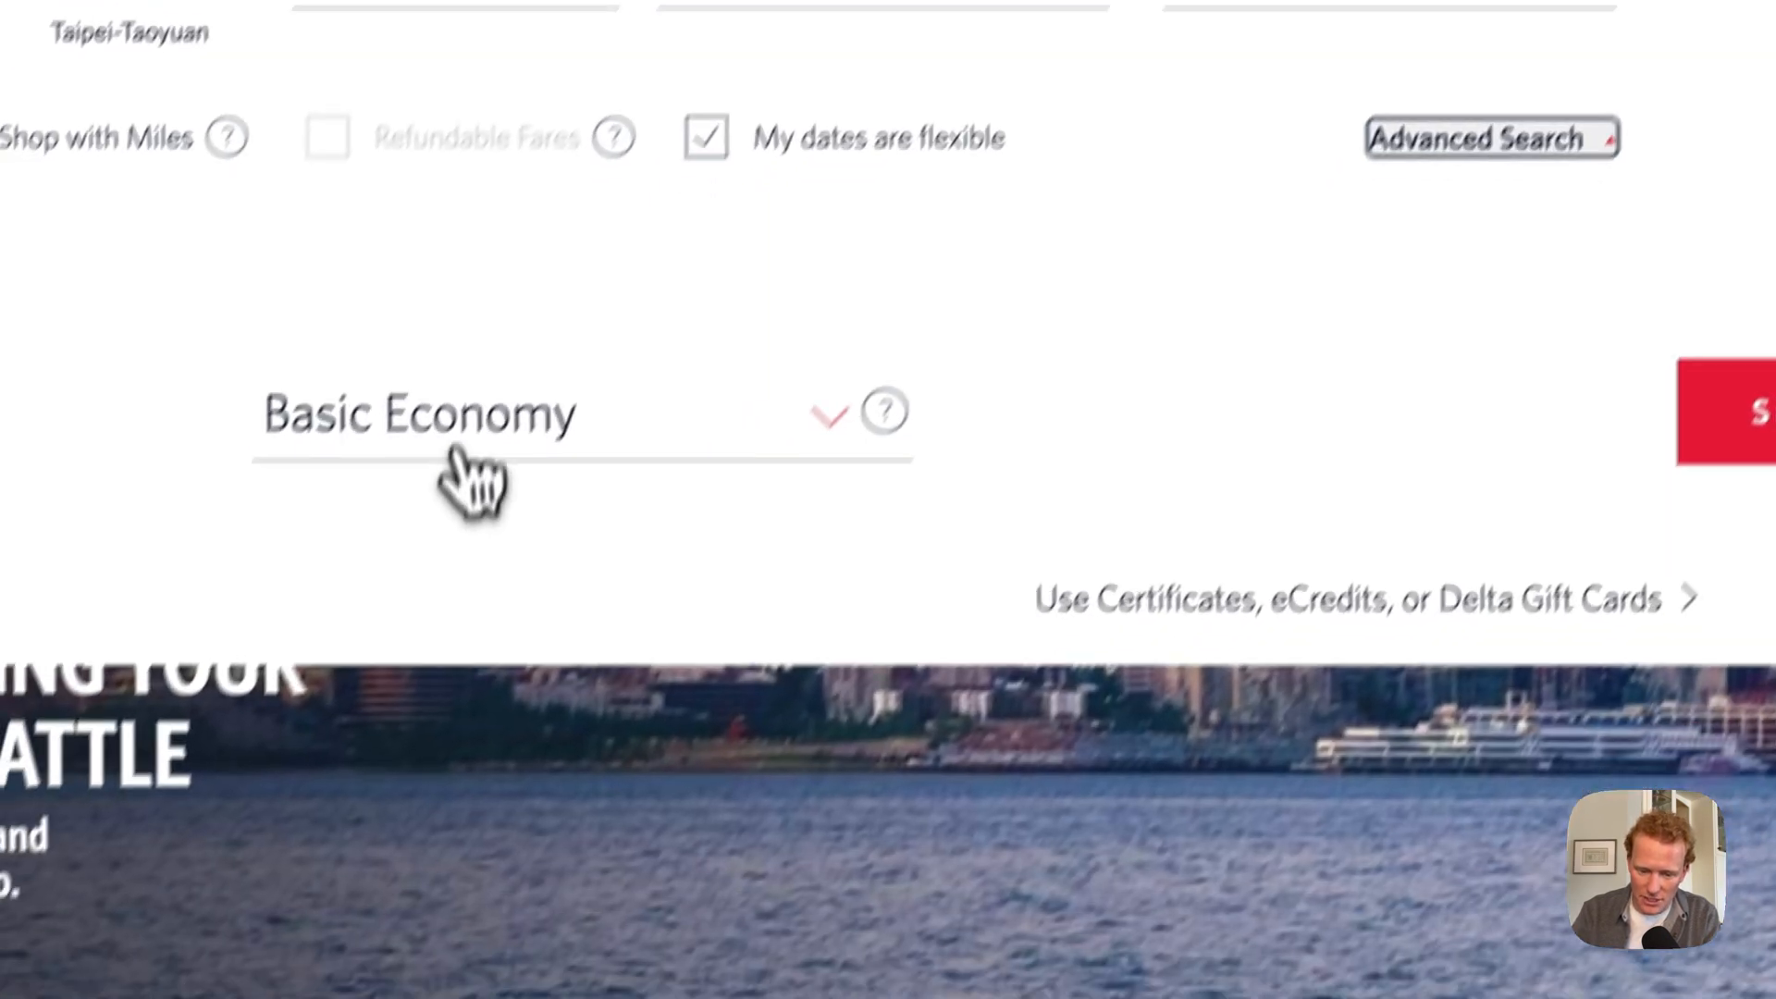
click(313, 652)
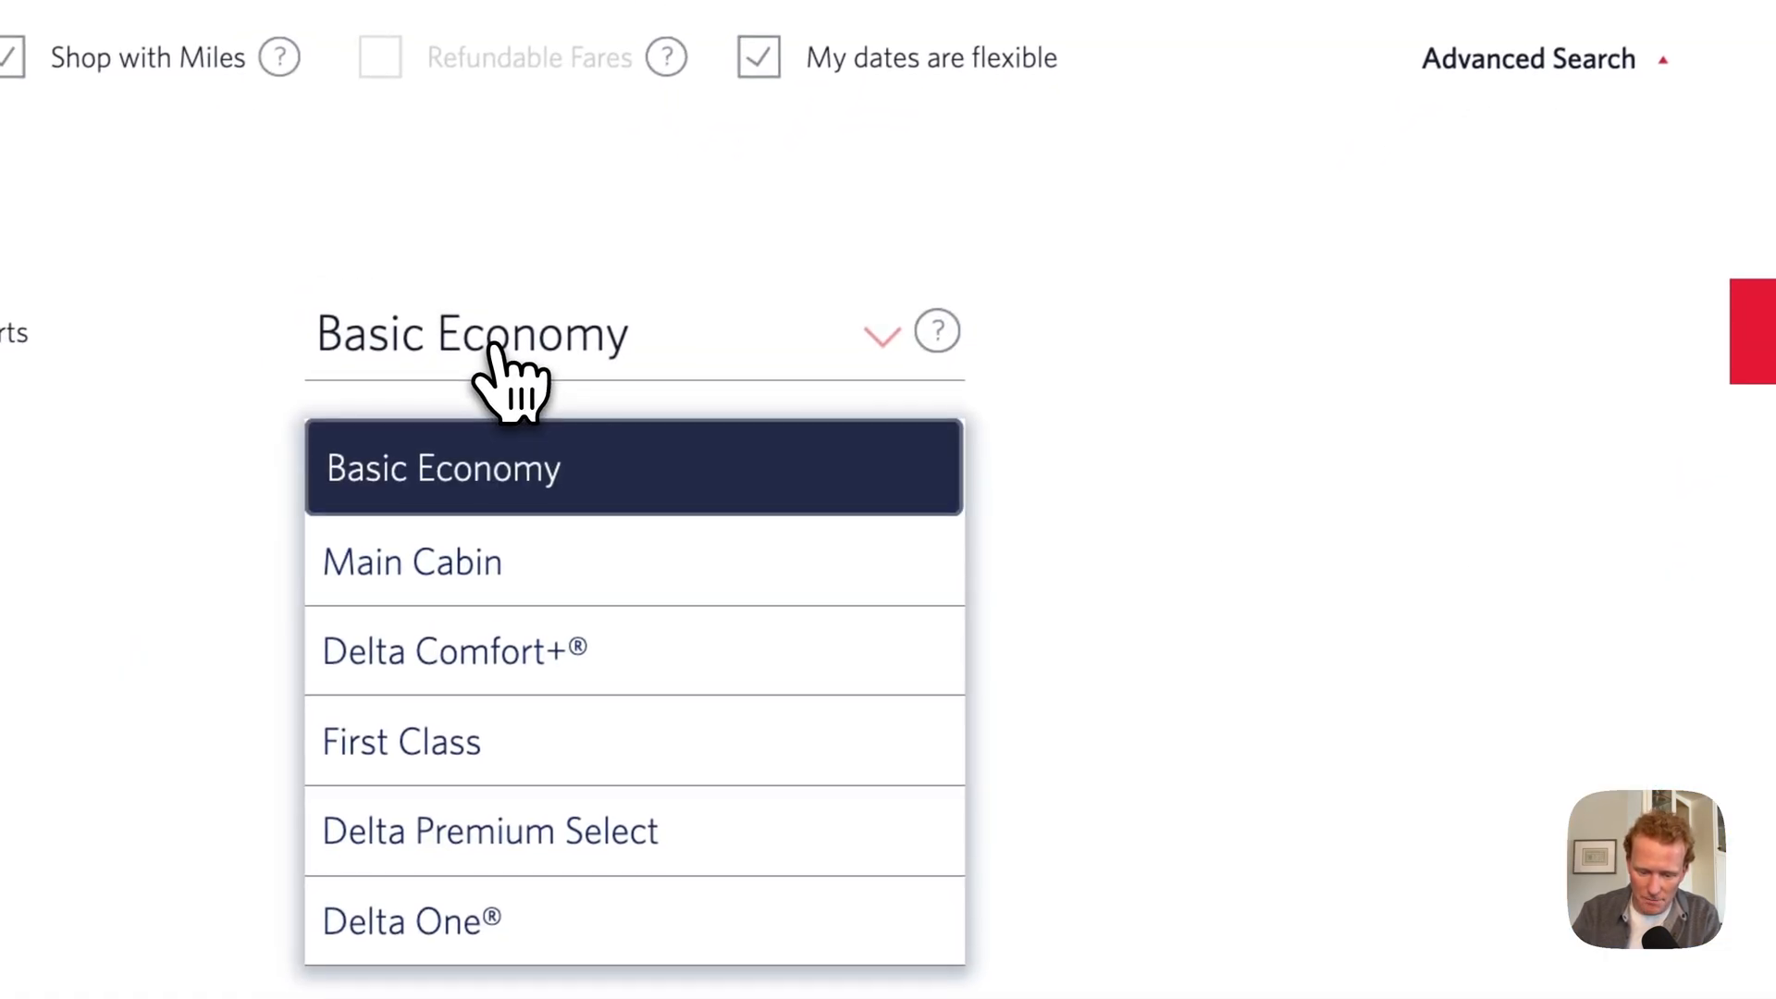
click(500, 918)
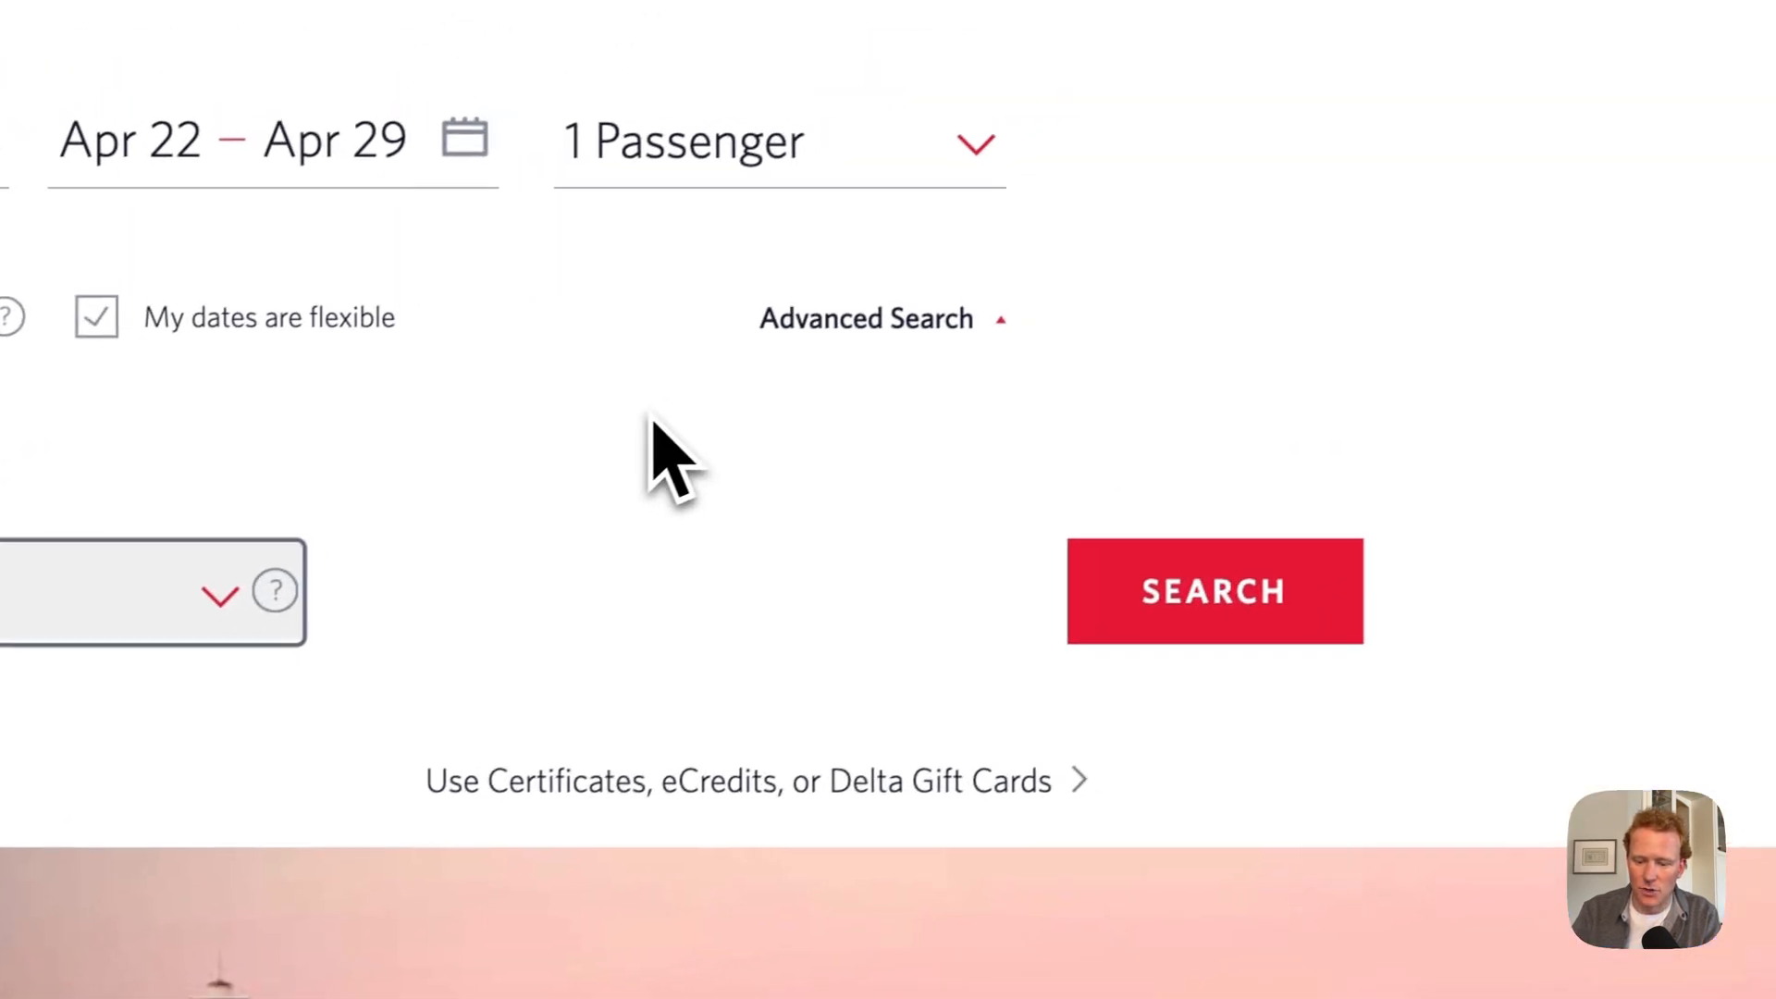
click(1160, 592)
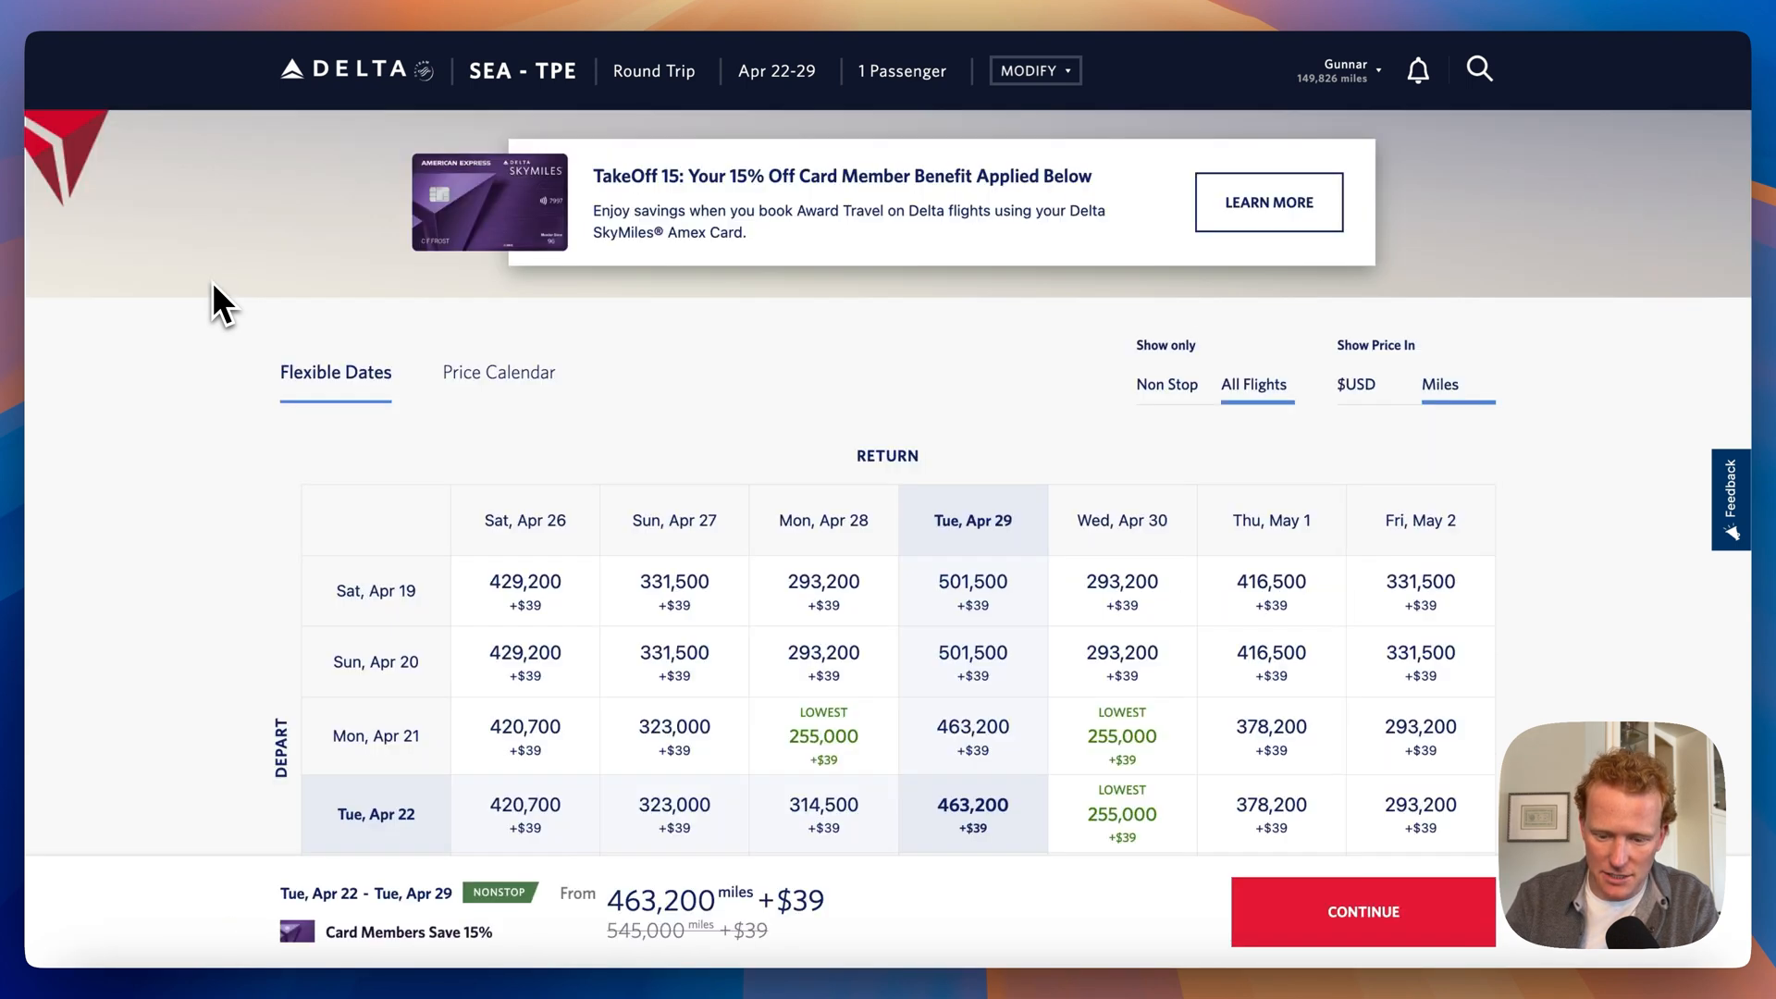
Select the fare departing Wed, Apr 23 and returning Wed, Apr 30 in the flexible dates grid
scroll(235, 457, down, 5)
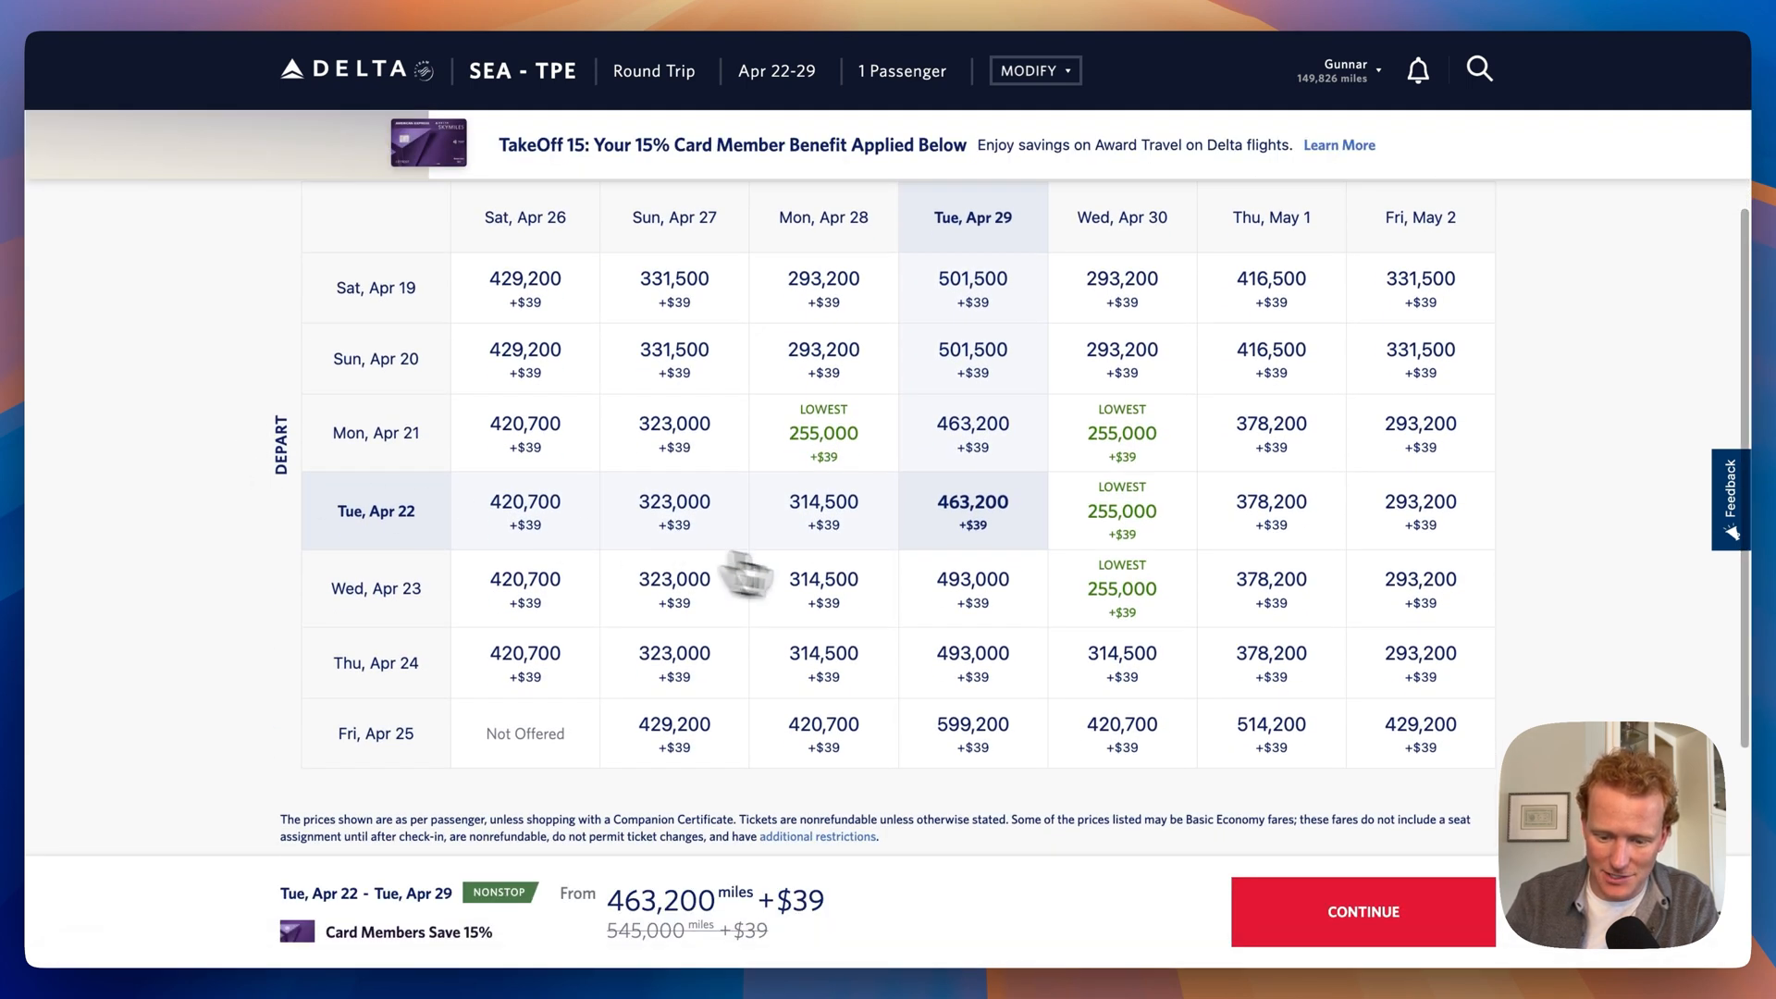
click(1118, 599)
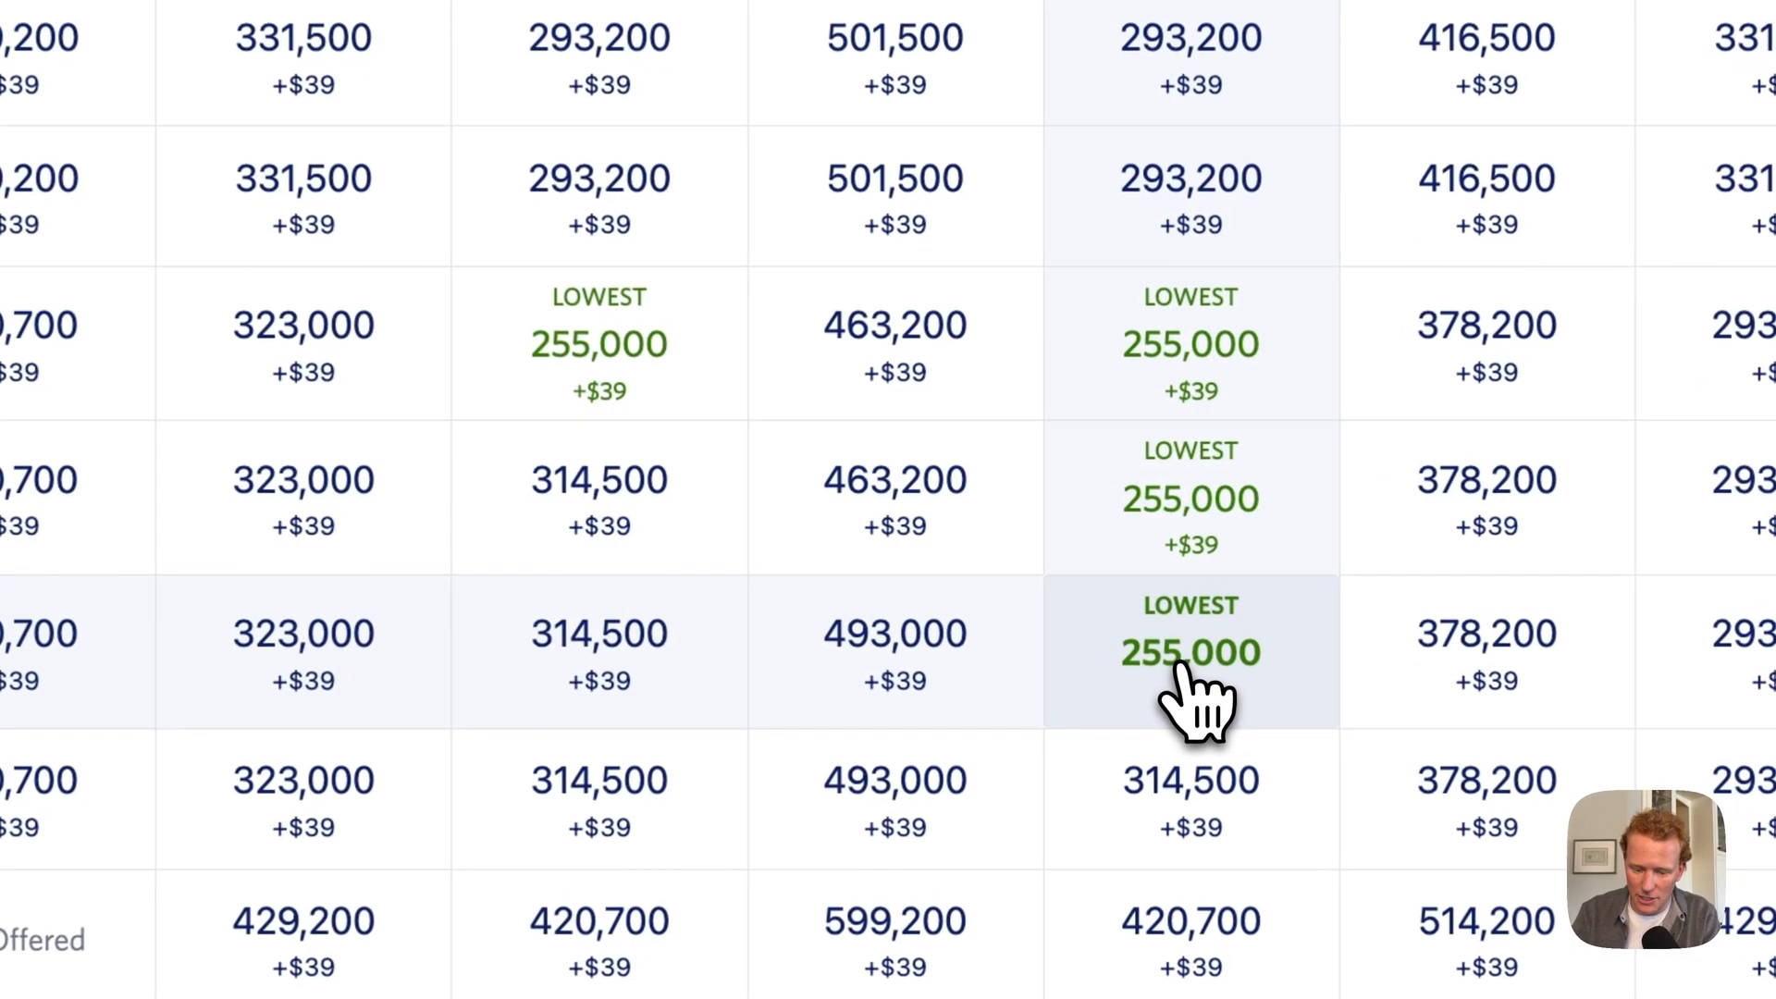
Limit the flexible dates grid to nonstop flights and continue to the outbound SEA–TPE flights for the selected April 23–30 fare
scroll(1165, 596, up, 5)
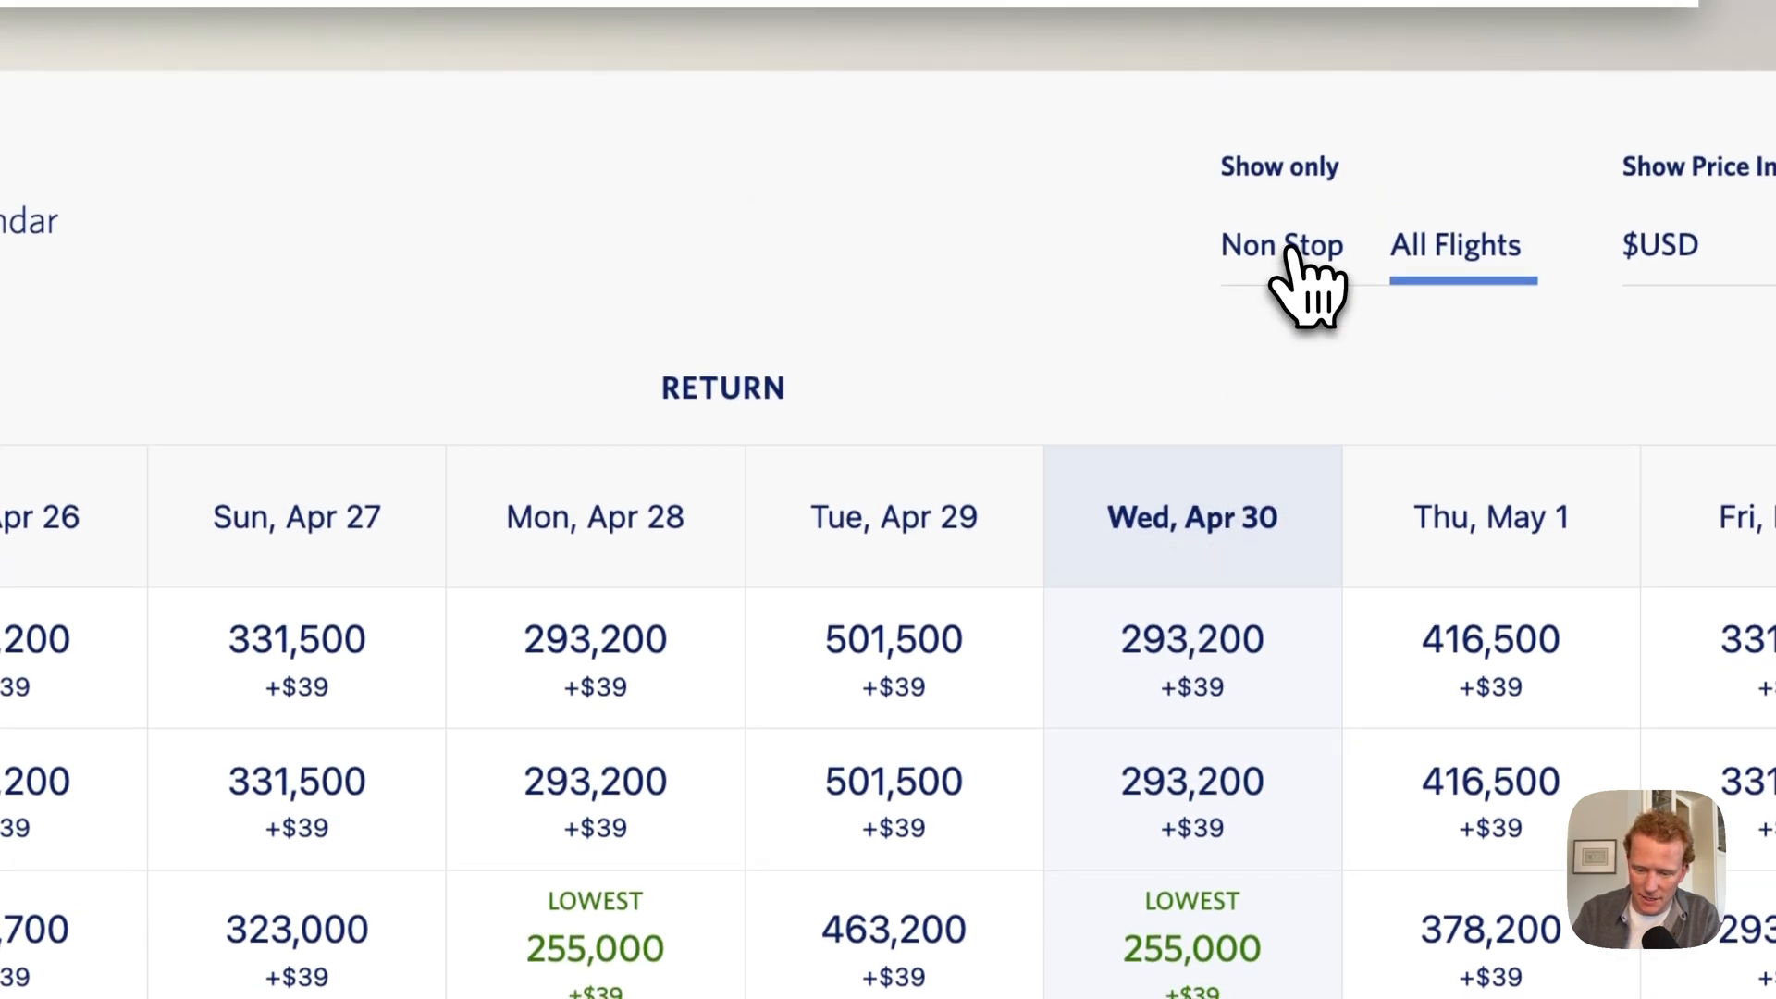
click(1292, 248)
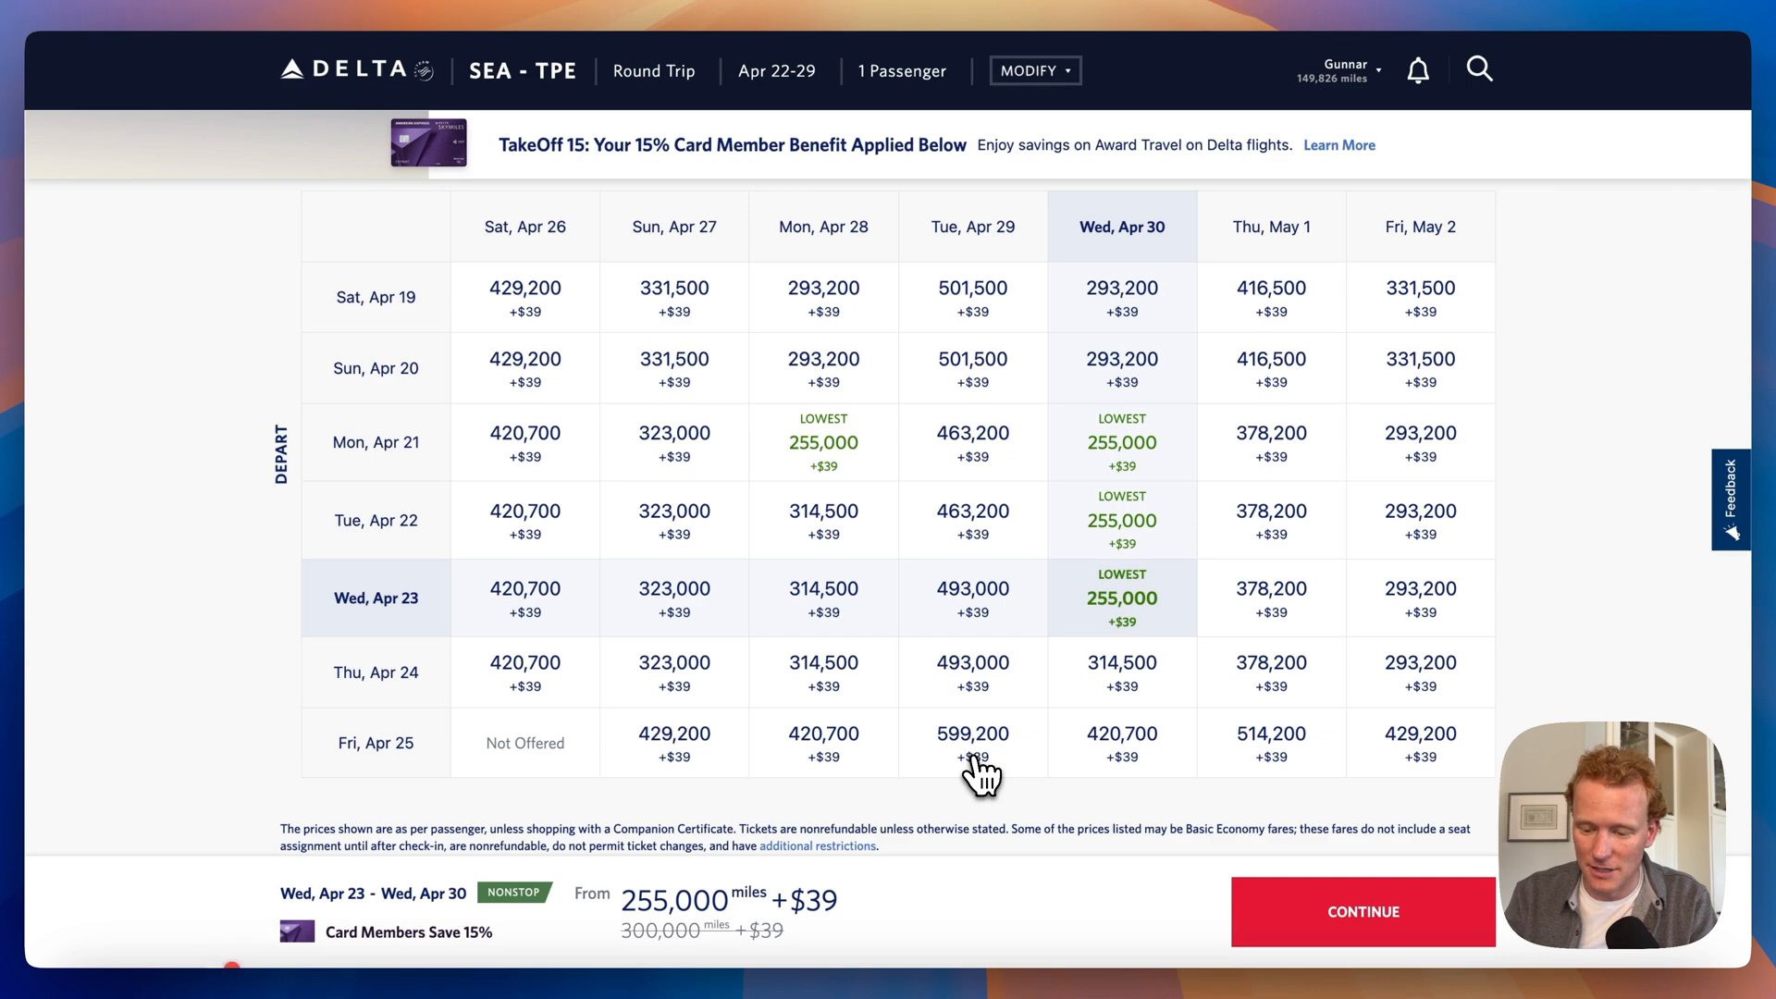
click(1320, 945)
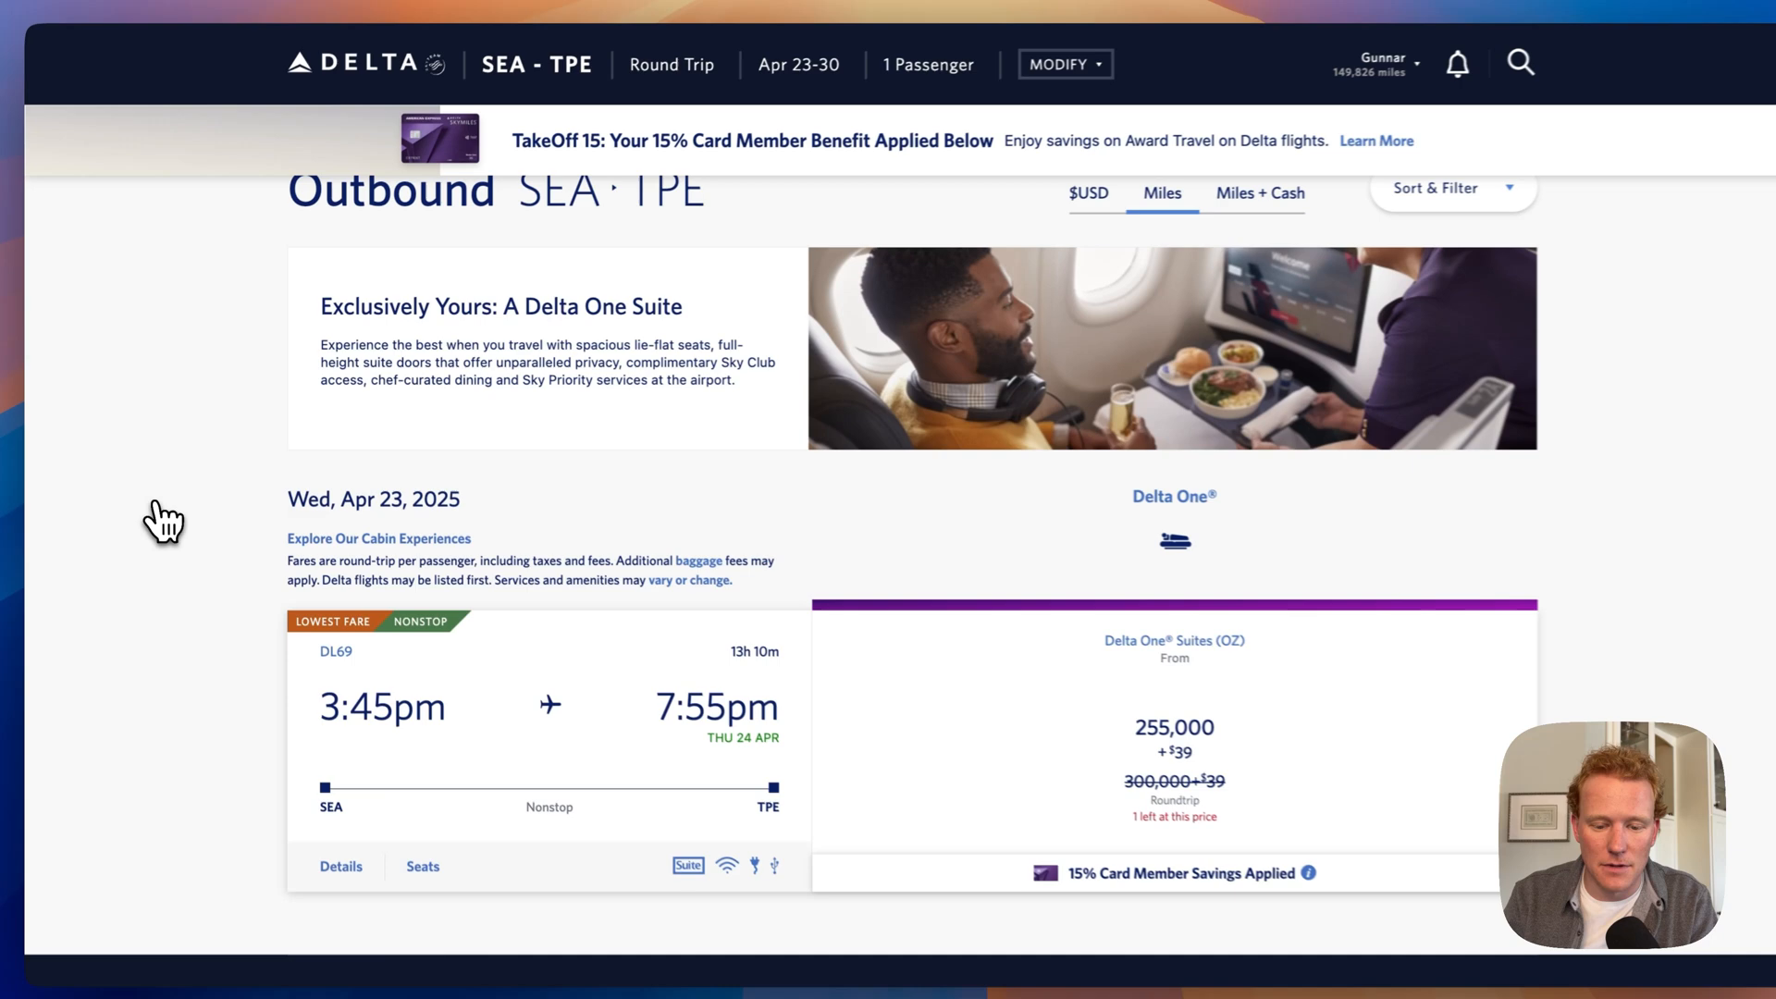
scroll(189, 578, down, 5)
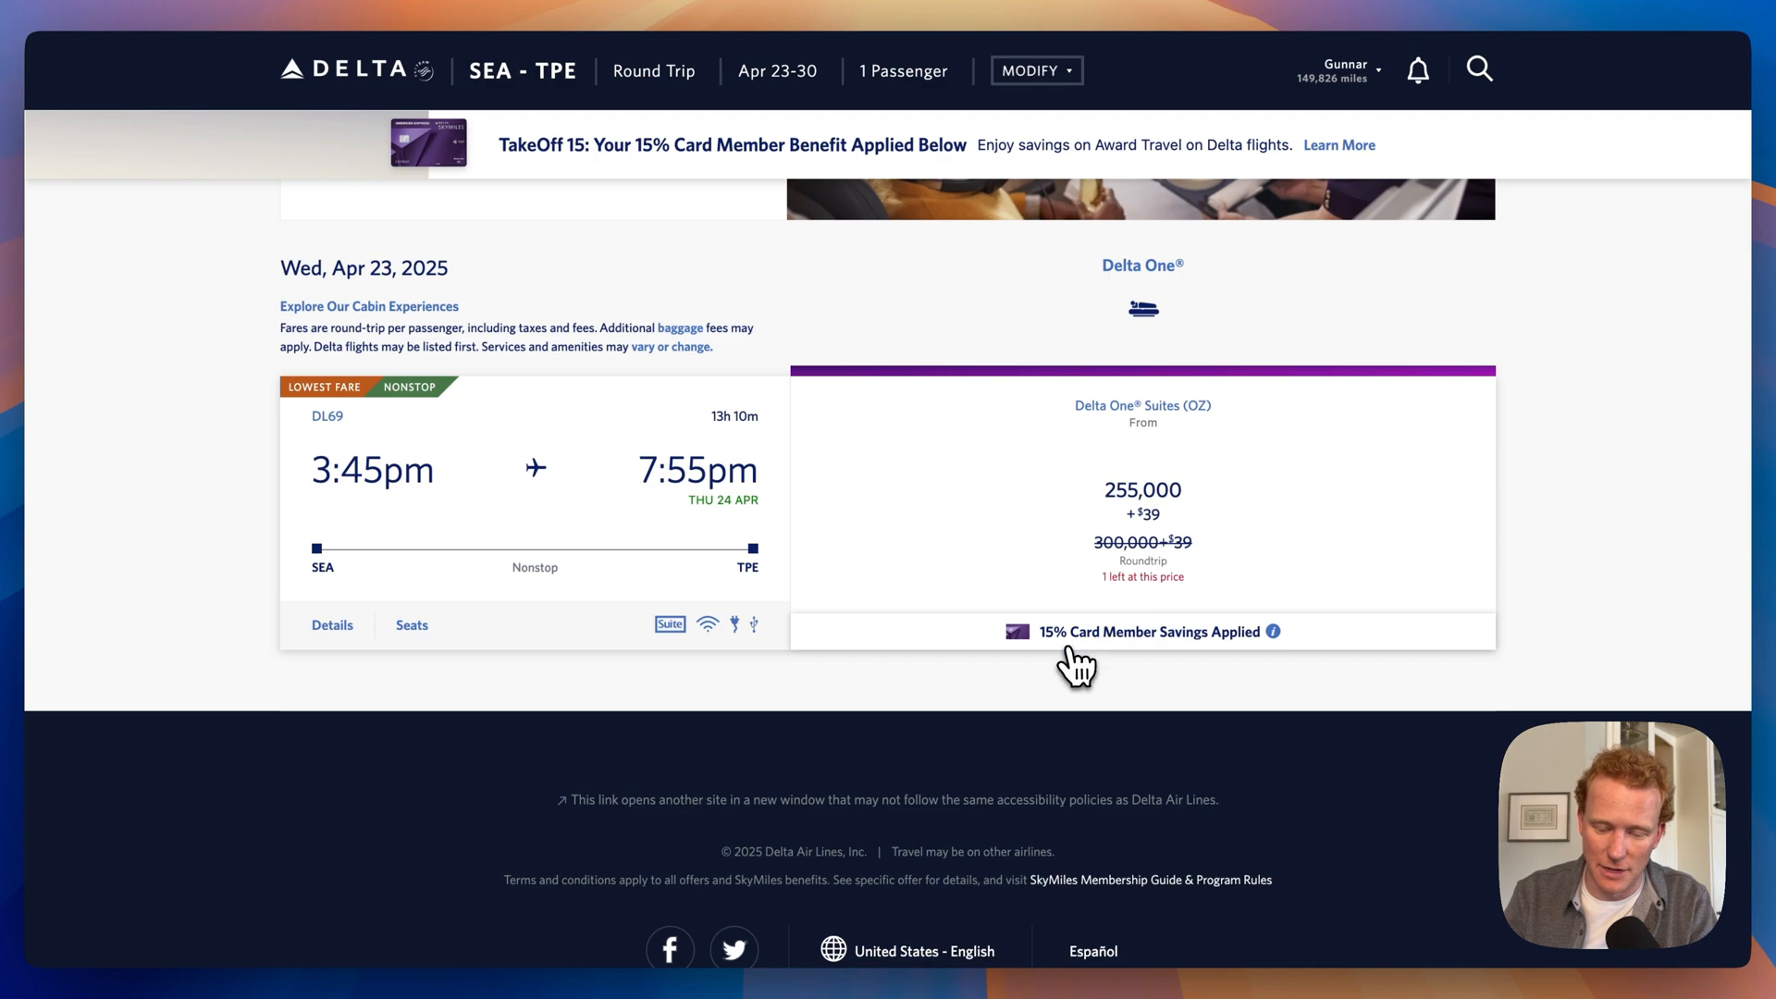
scroll(242, 474, up, 5)
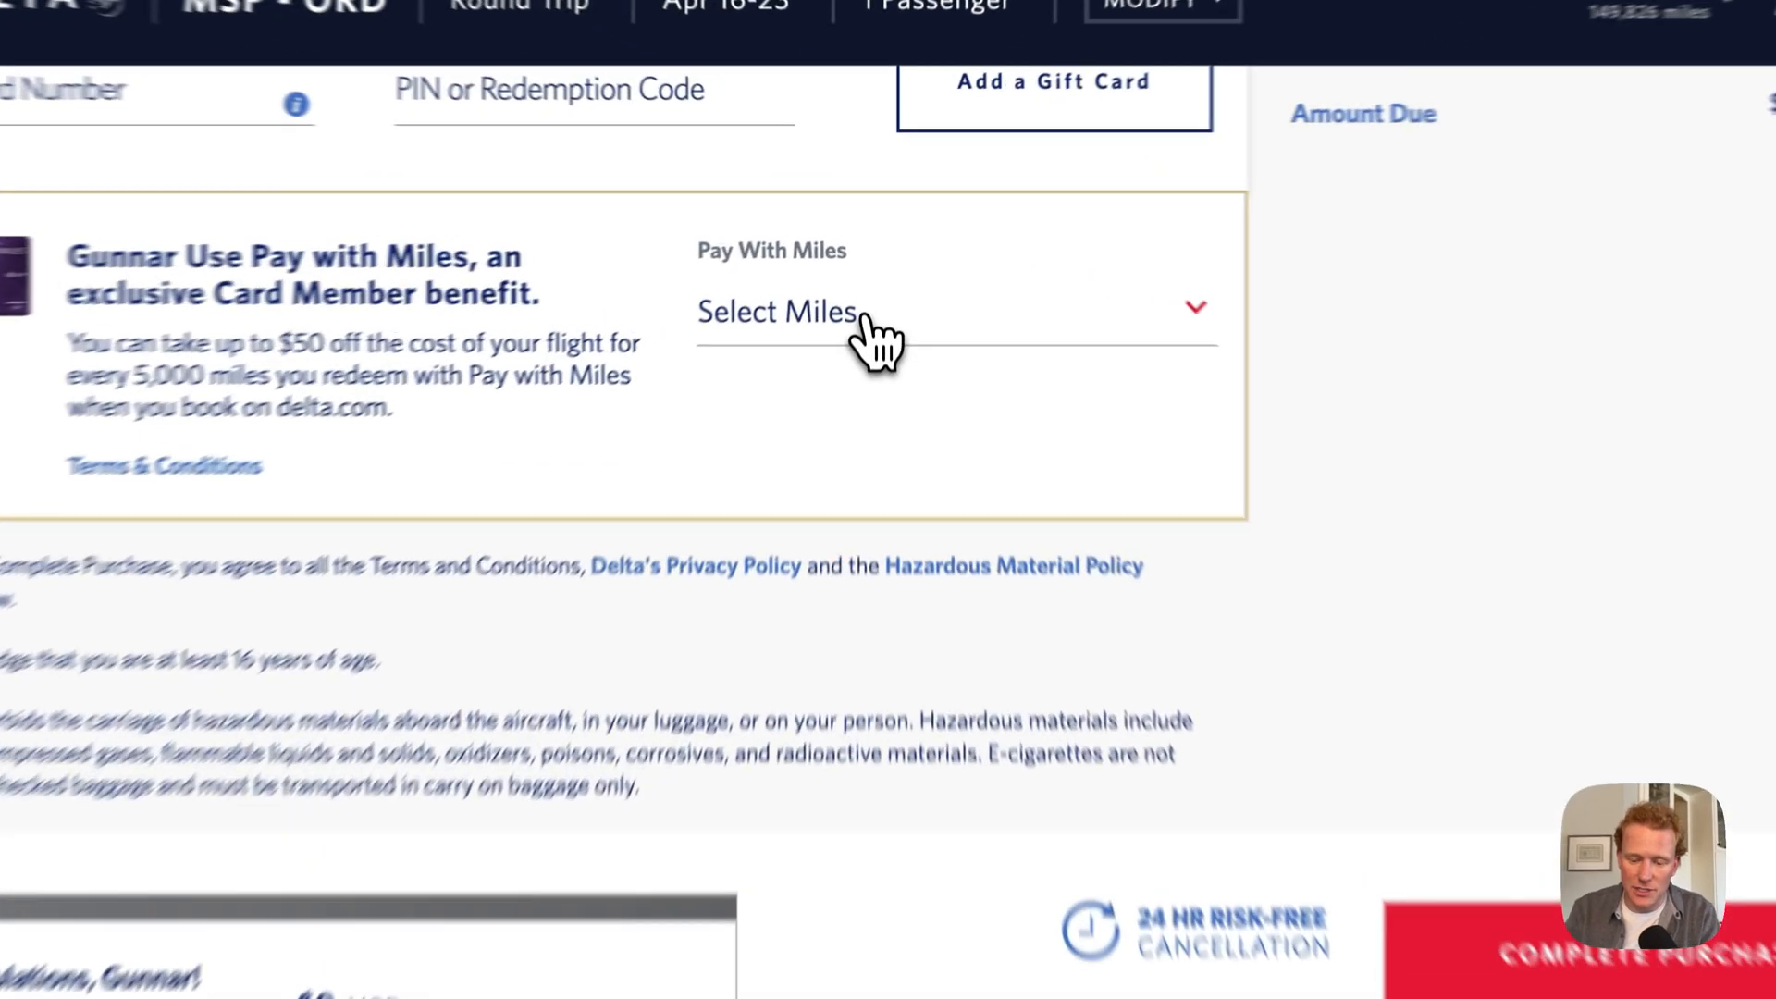
Apply the Pay with Miles option of $50.00 off for 5,000 miles at the MSP–ORD checkout and review the amount due
click(872, 267)
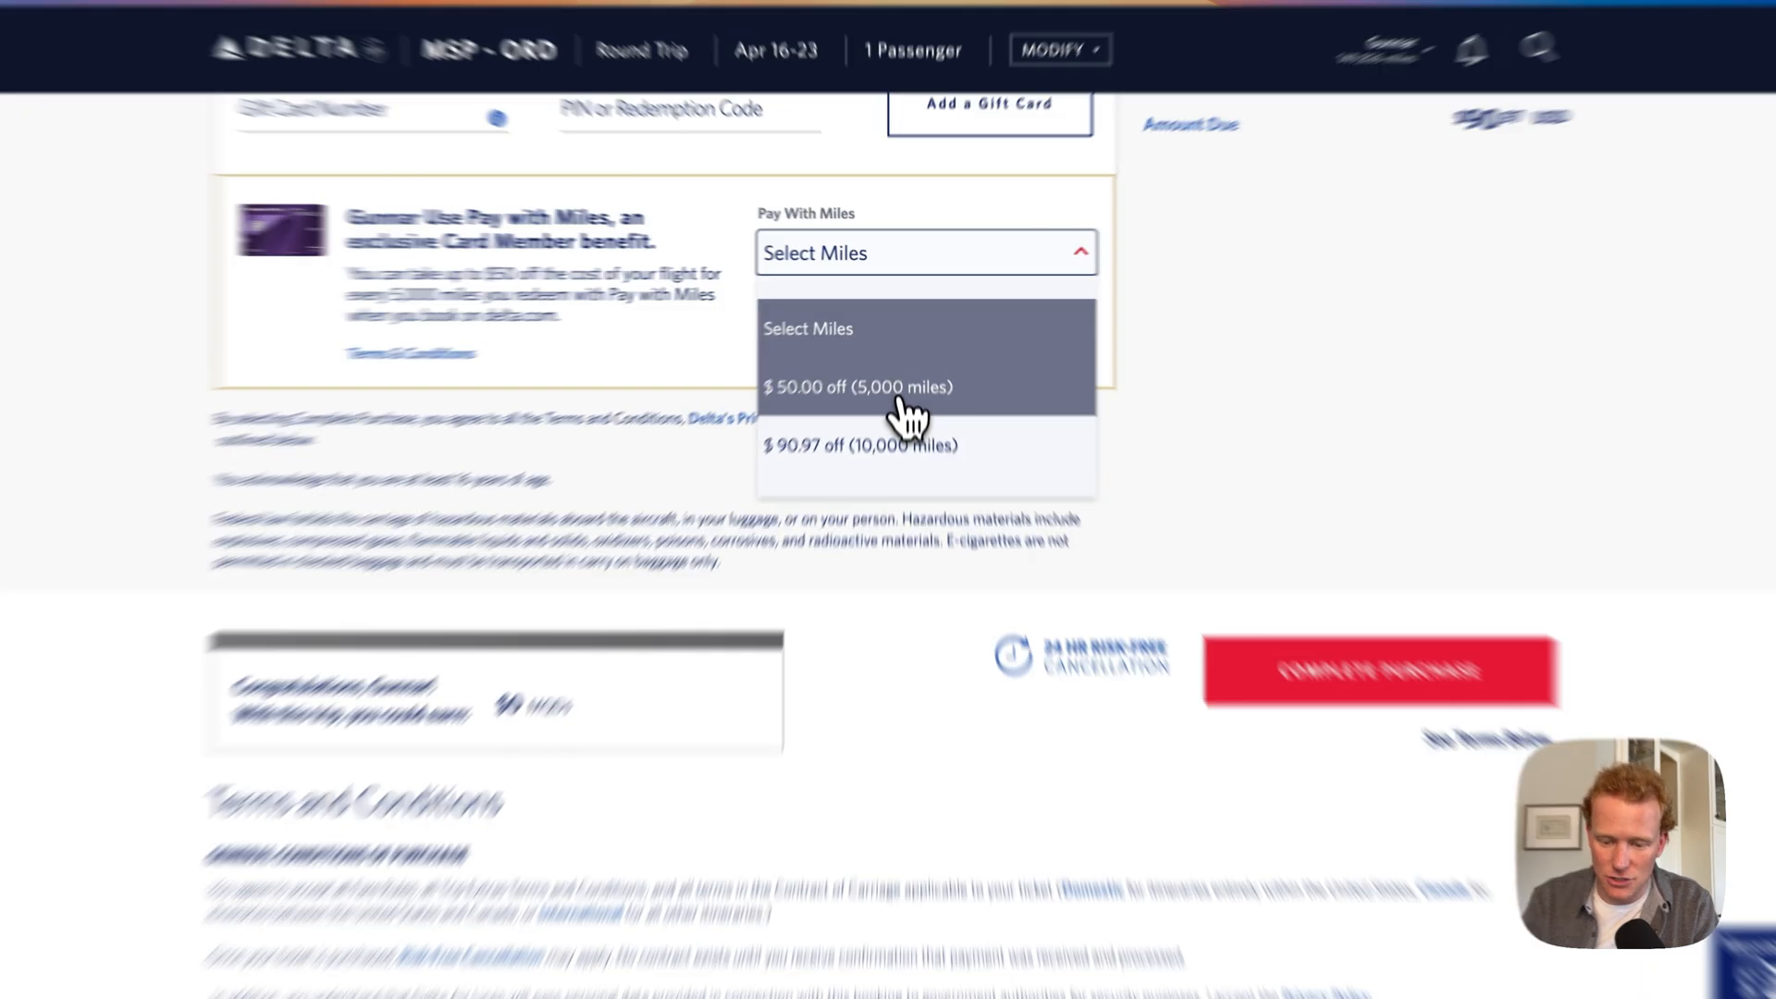
click(902, 388)
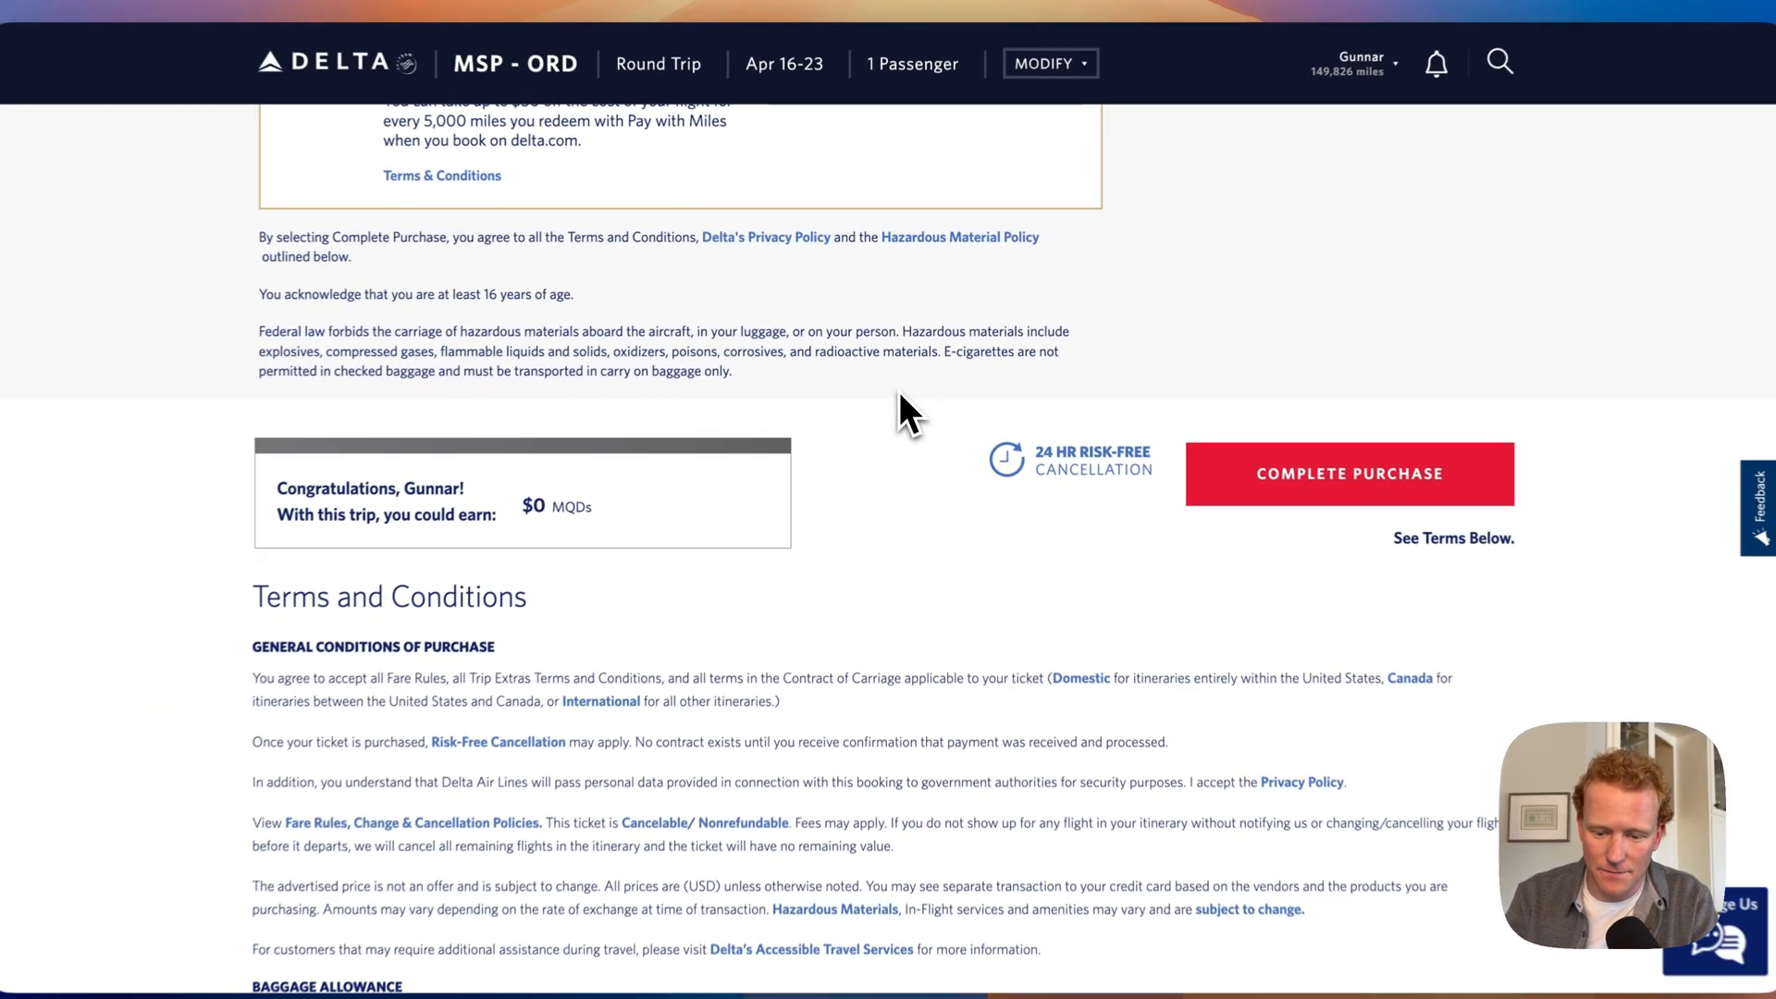
scroll(1152, 337, up, 3)
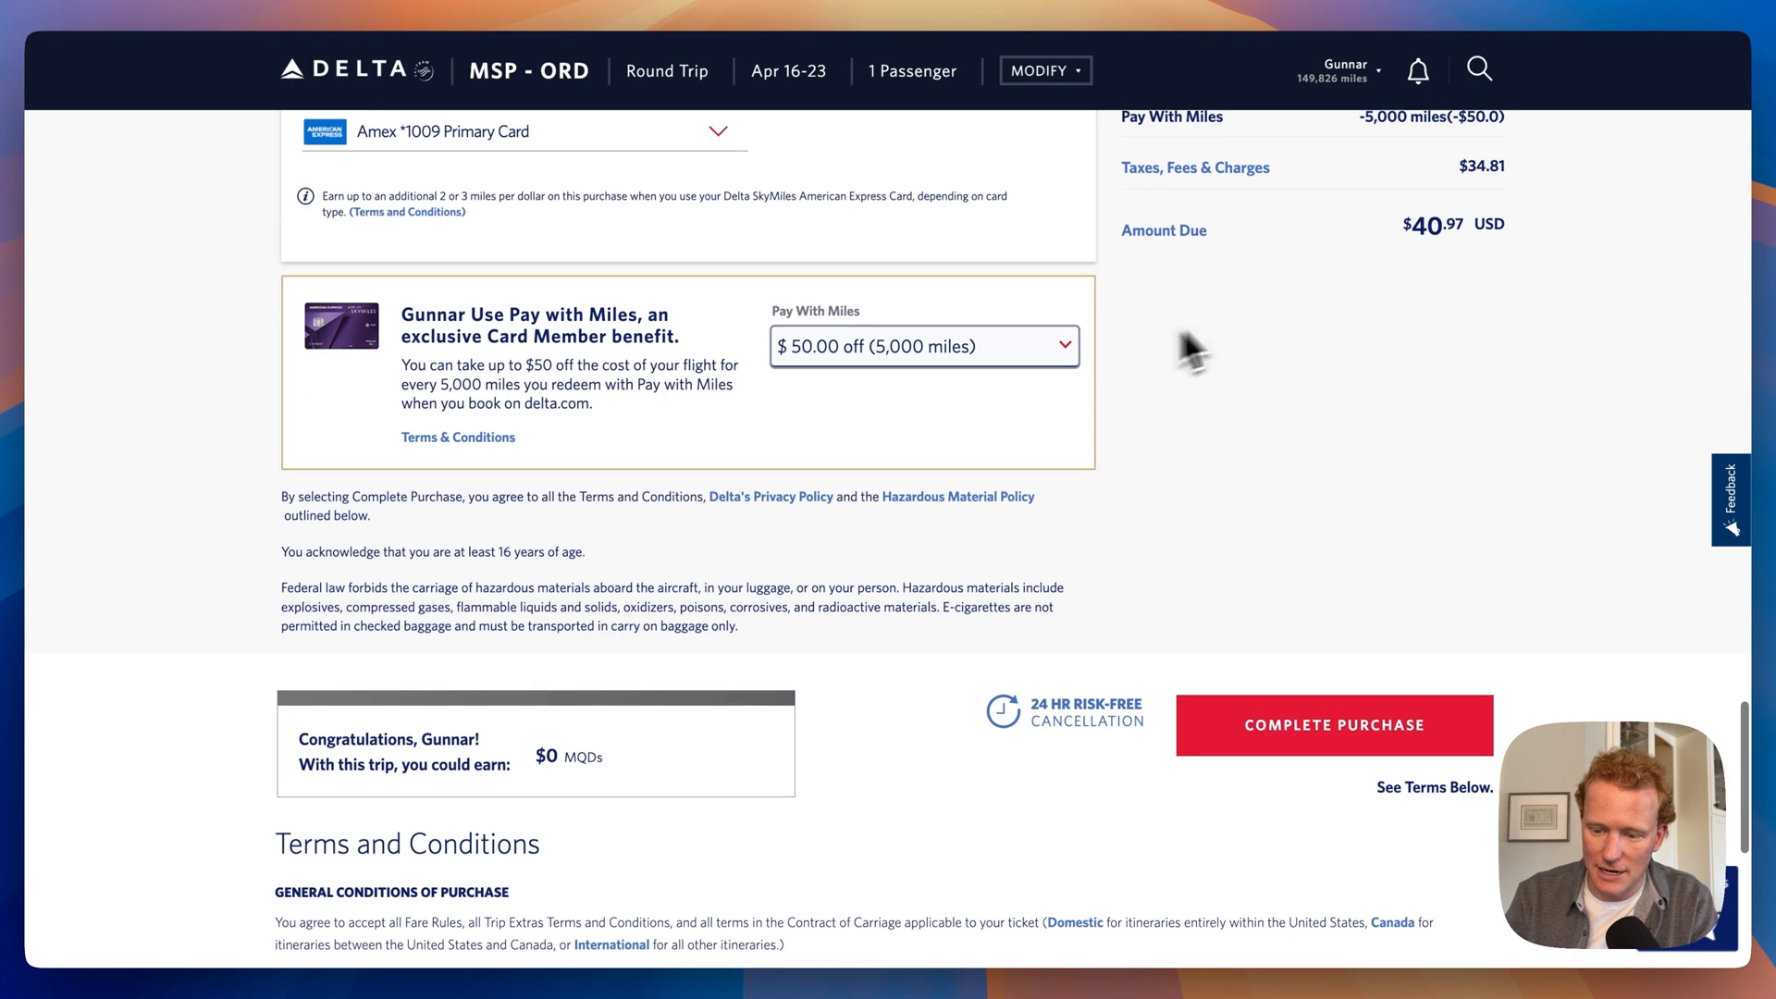
scroll(1245, 430, down, 1)
scroll(1245, 434, down, 1)
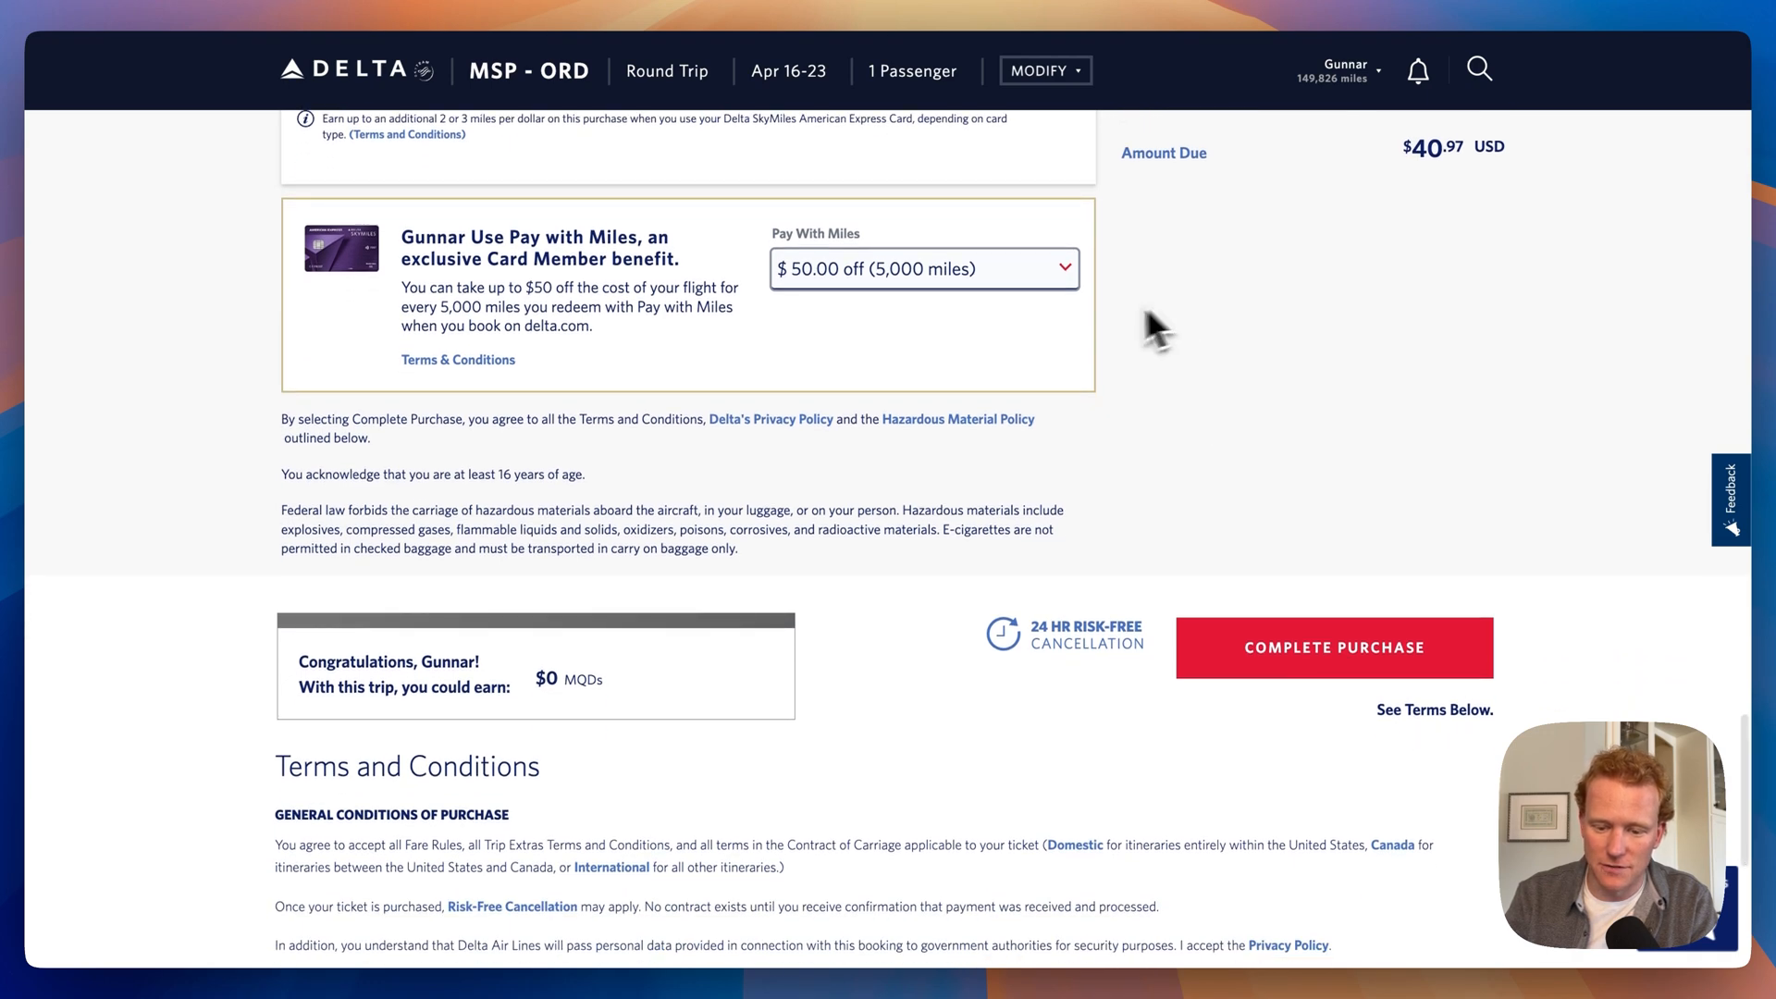